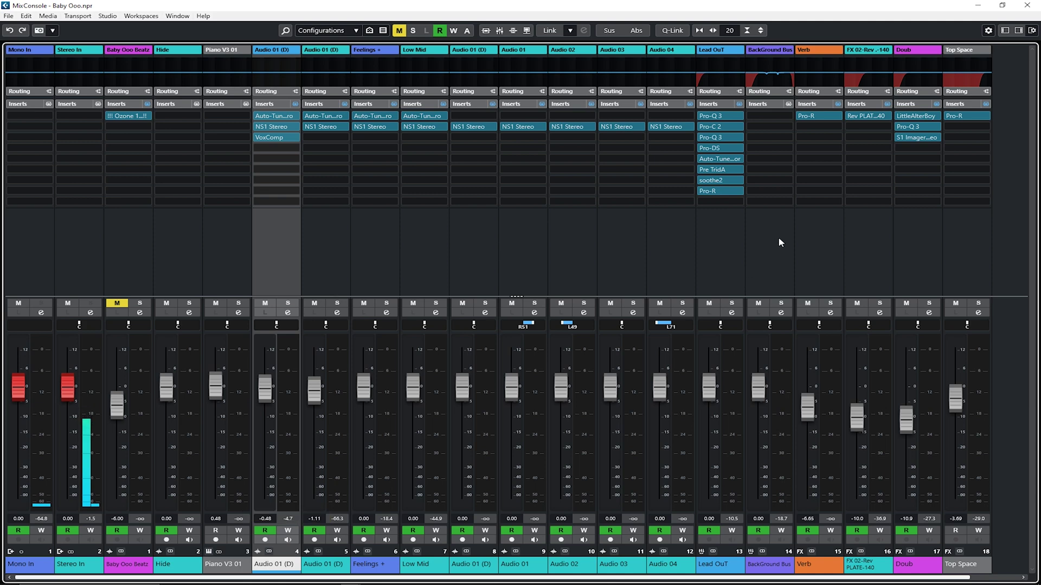
Step: Toggle the Inserts rack off and on, and show the Sends, Cue Sends, Direct Routing, QC and Device Panel racks in the MixConsole
click(1033, 31)
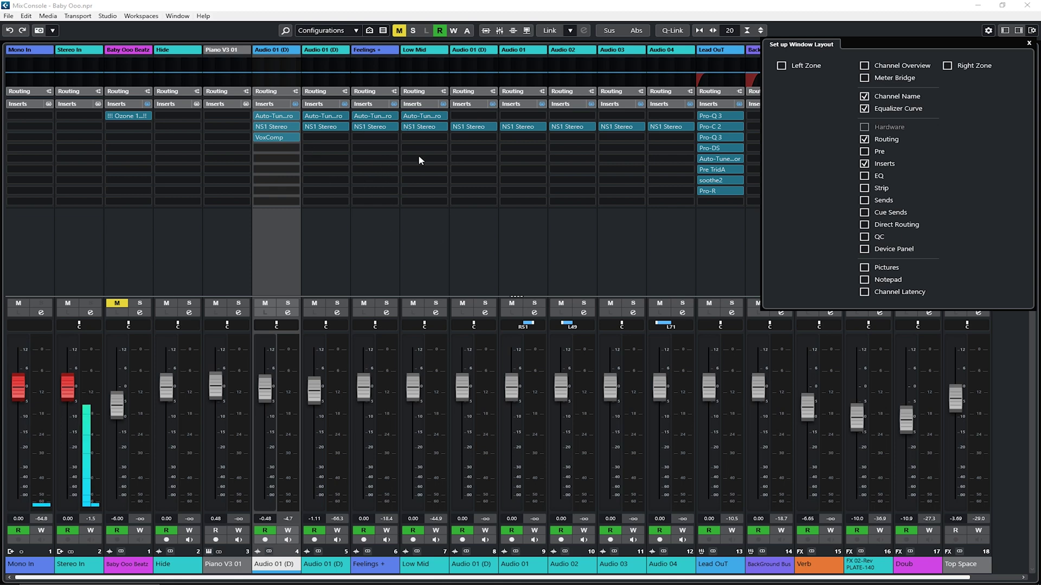
click(865, 165)
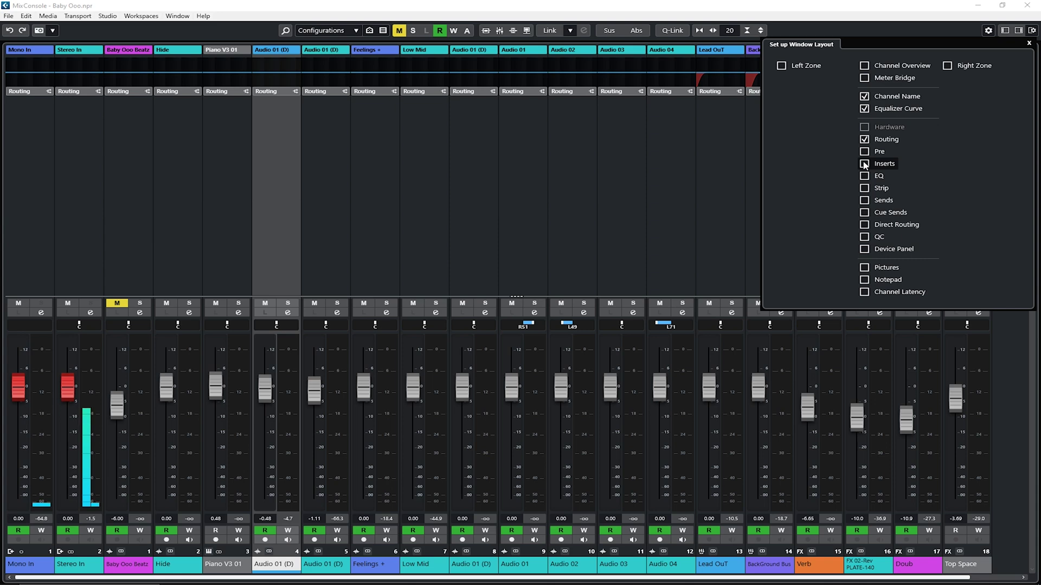
click(865, 165)
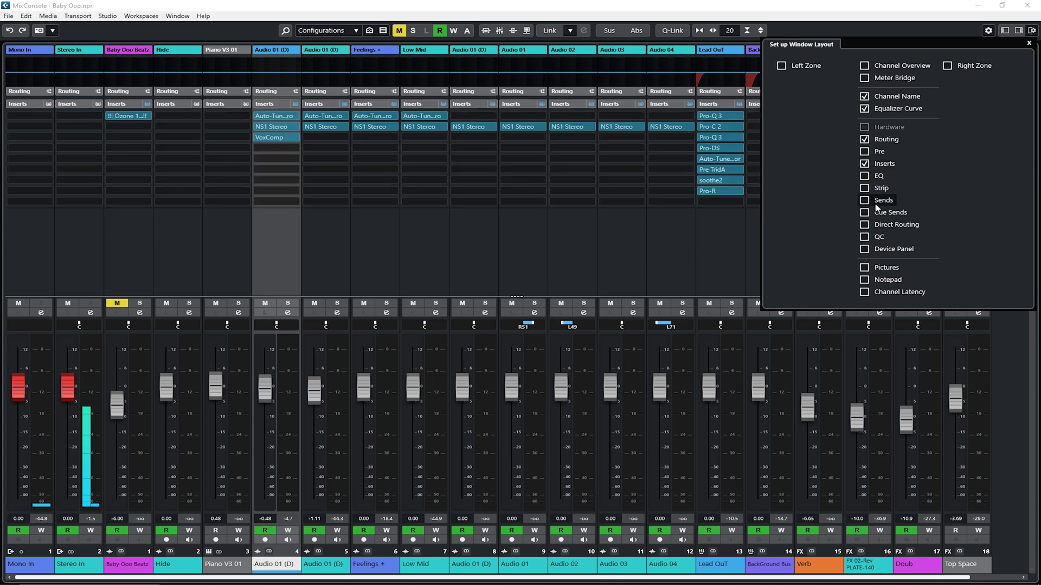
click(865, 201)
click(865, 212)
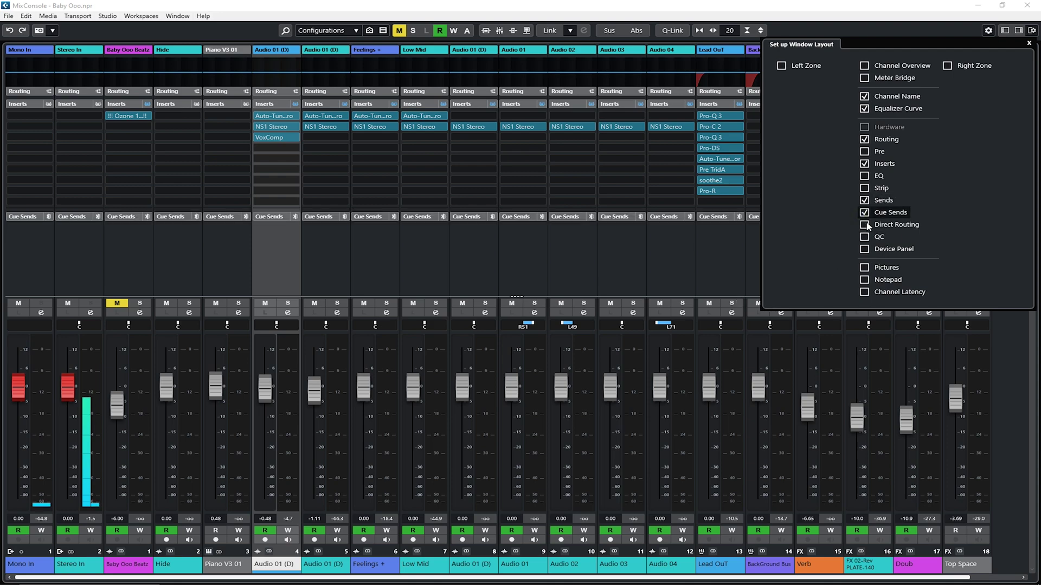
click(865, 224)
click(864, 237)
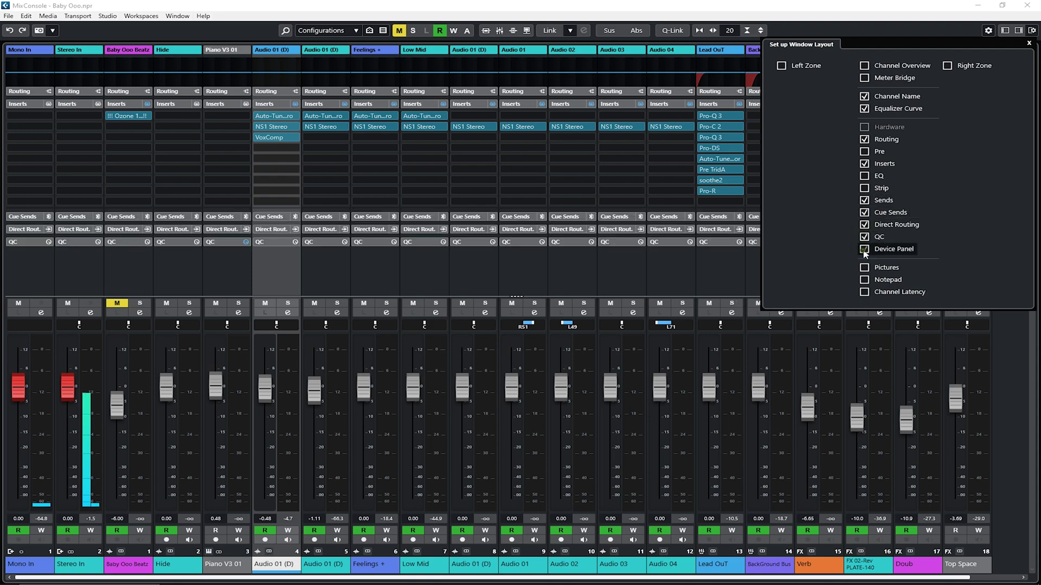
click(865, 250)
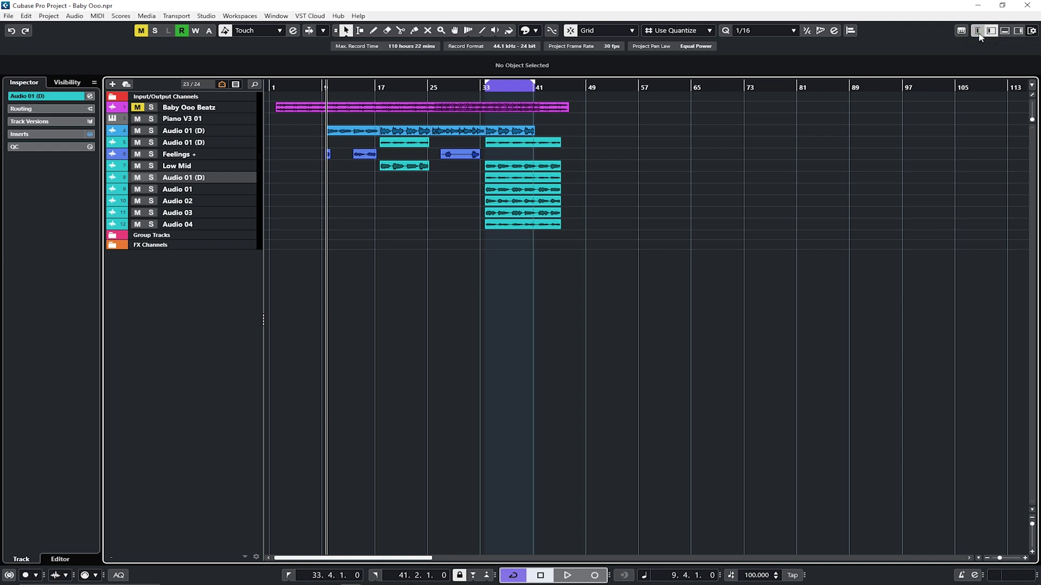
Step: Show the selected track's channel strip beside the Inspector in the project window, and widen that zone slightly
click(979, 34)
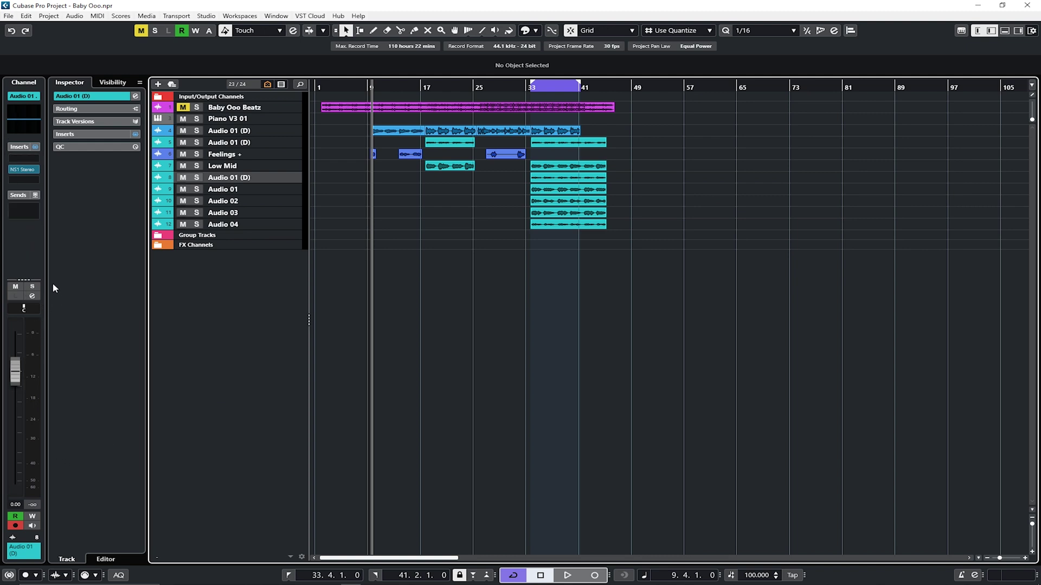
mouse_move(45, 277)
mouse_down()
mouse_move(127, 283)
mouse_move(48, 294)
mouse_up()
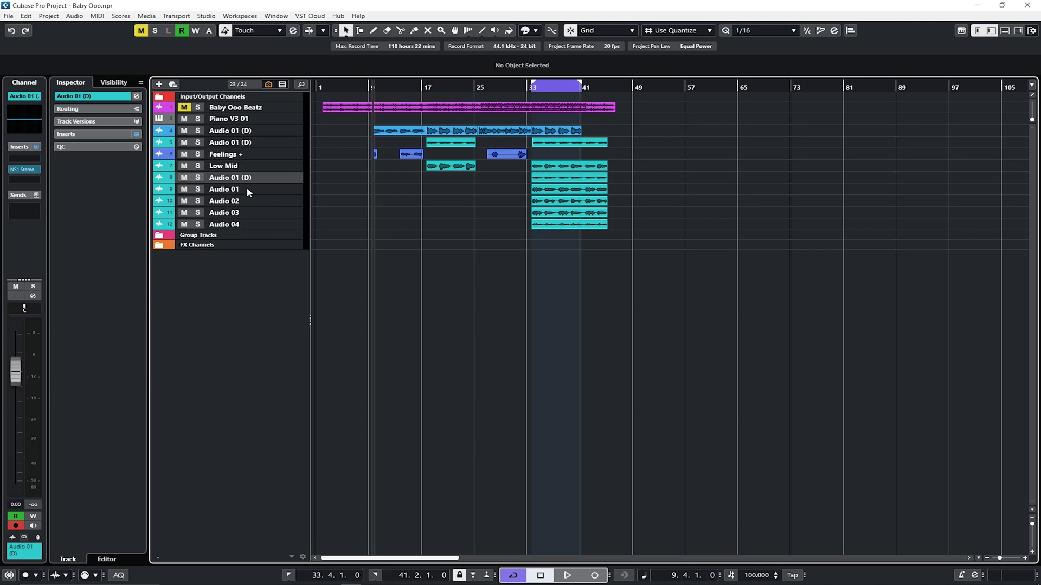
click(85, 178)
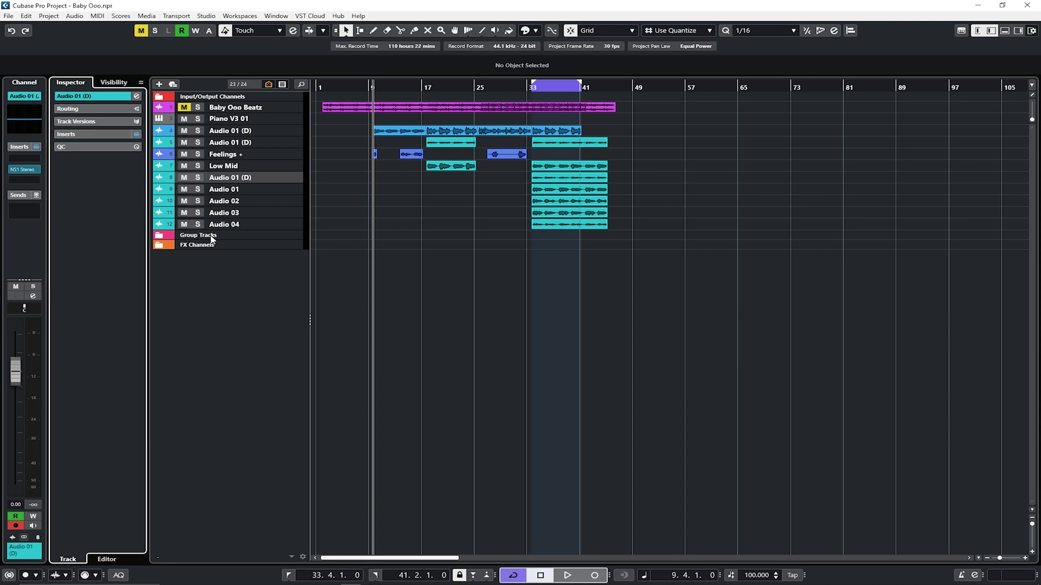
Step: Step through the tracks from Feelings + upward and back down to Audio 04, viewing each one's channel strip
click(246, 155)
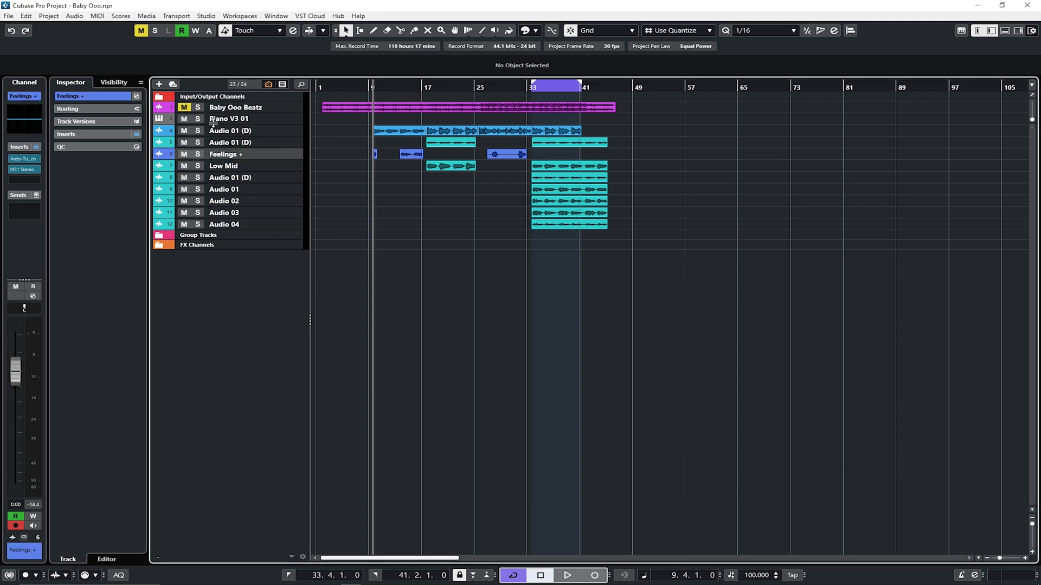
key(Up)
key(Up)
key(Up)
key(Down)
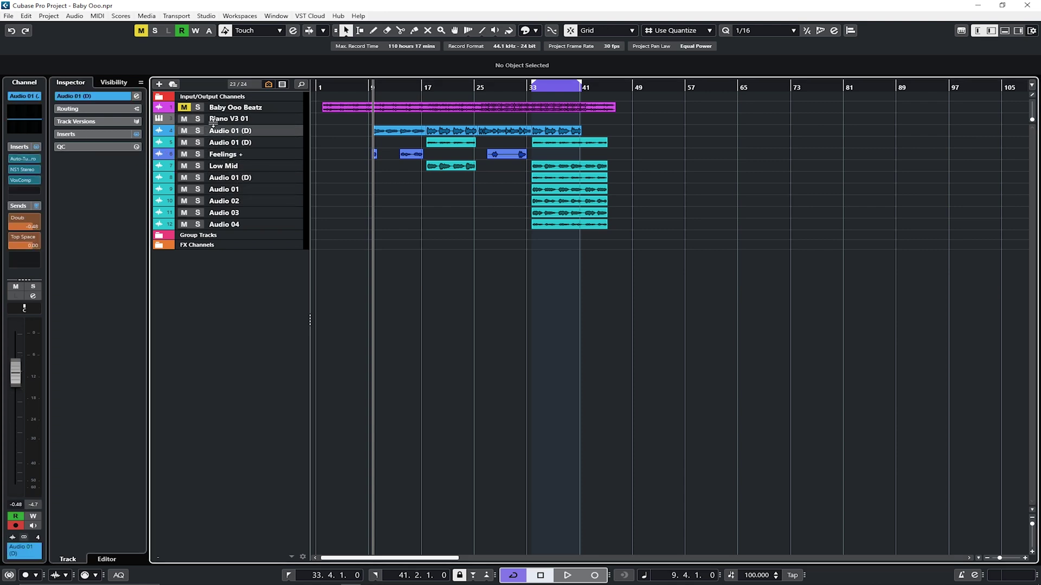
key(Down)
key(Down)
key(Down)
key(Down)
key(Down)
key(Down)
key(Down)
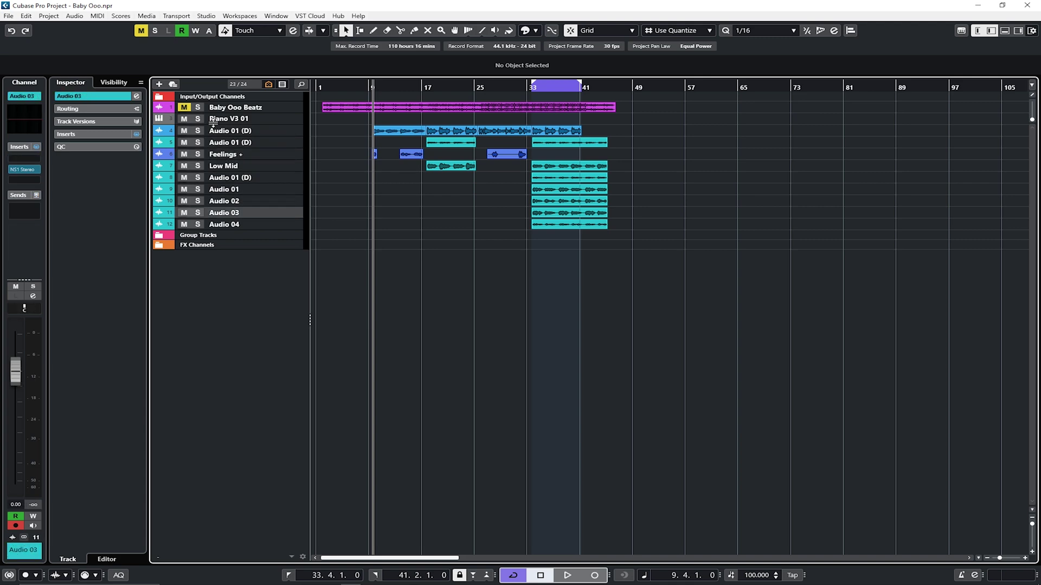
key(Down)
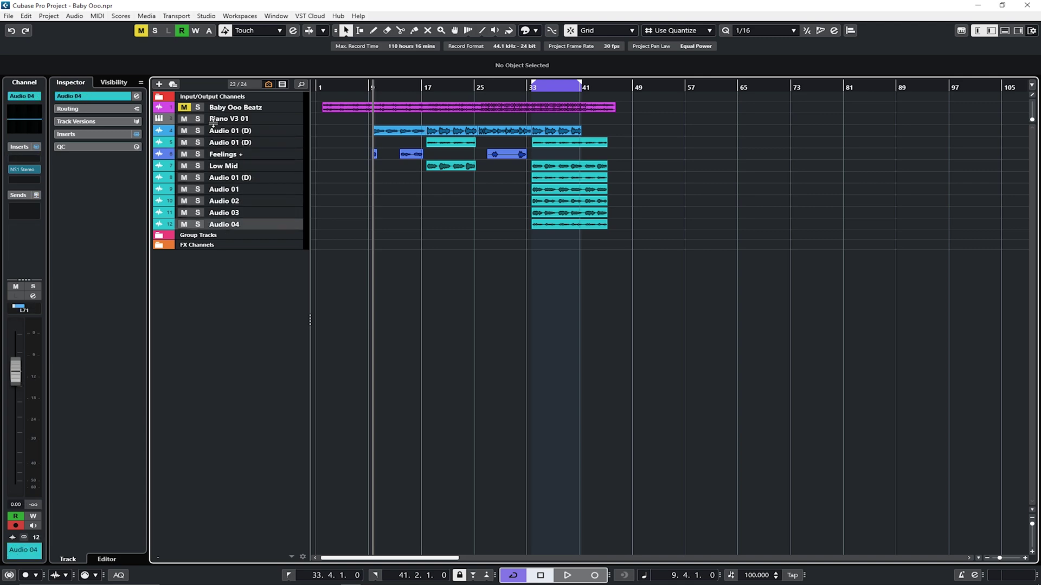
Step: View the Audio 04 channel settings and its equalizer editor, closing each one again
click(137, 98)
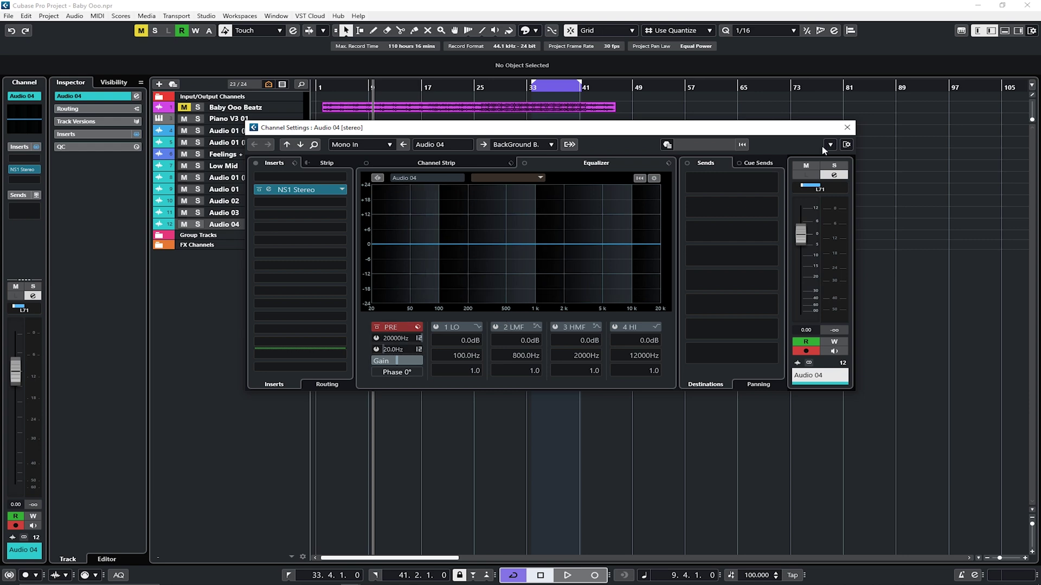
click(848, 127)
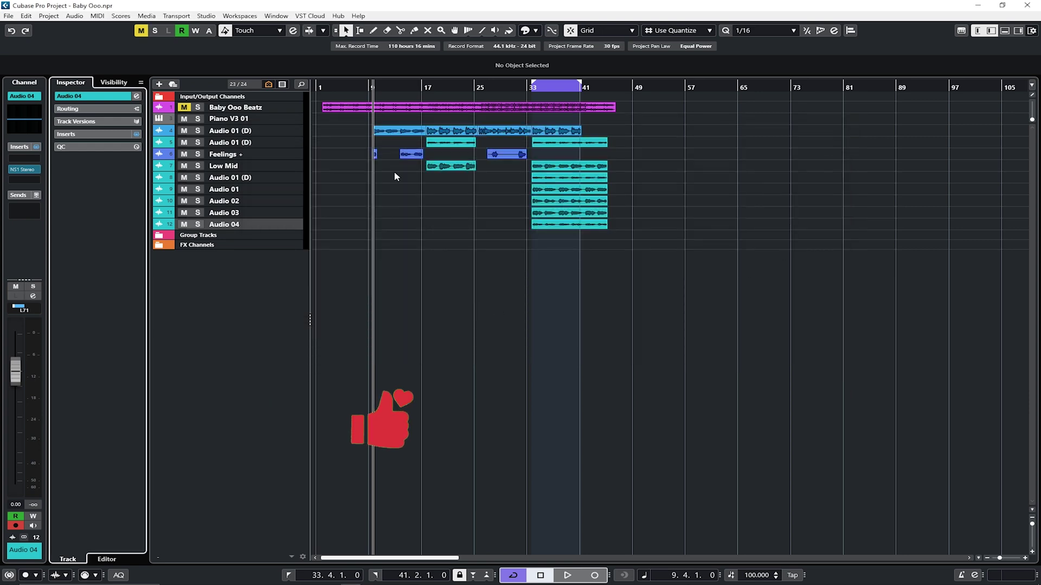
click(19, 124)
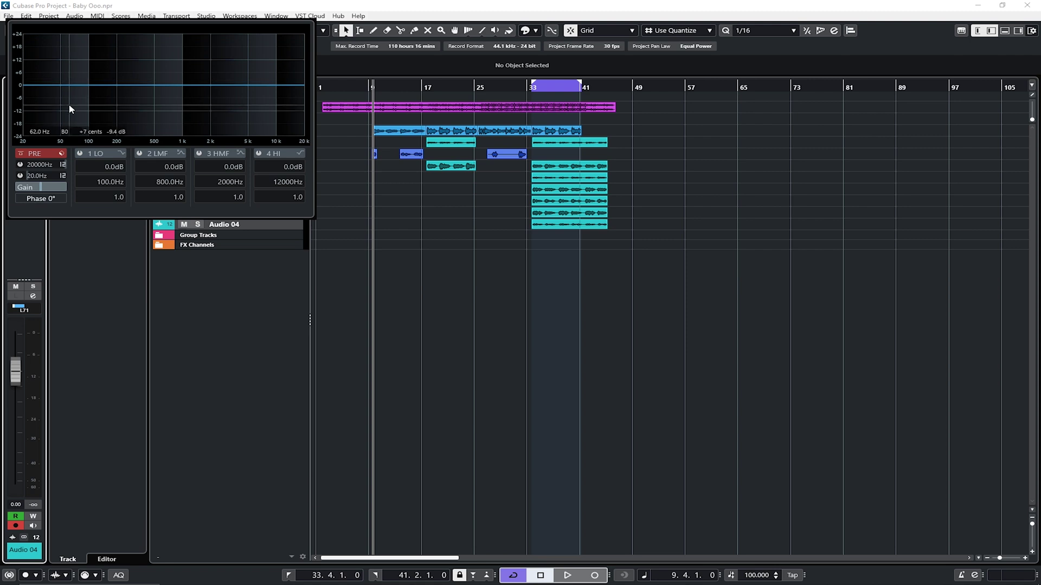
click(440, 219)
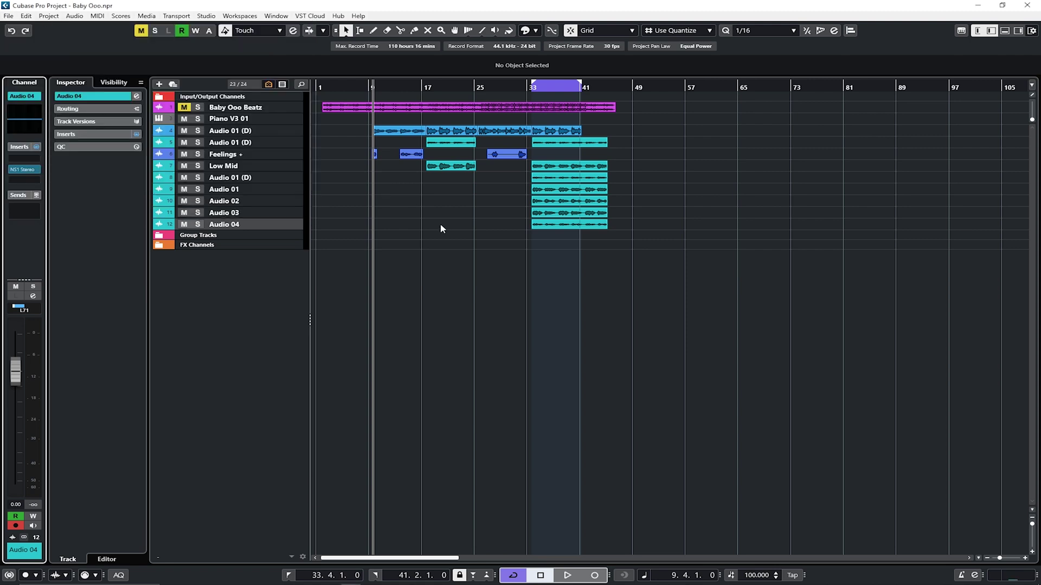
Step: Browse the insert plug-ins, expanding Arturia, and the send destinations for Audio 04, without choosing any
click(24, 160)
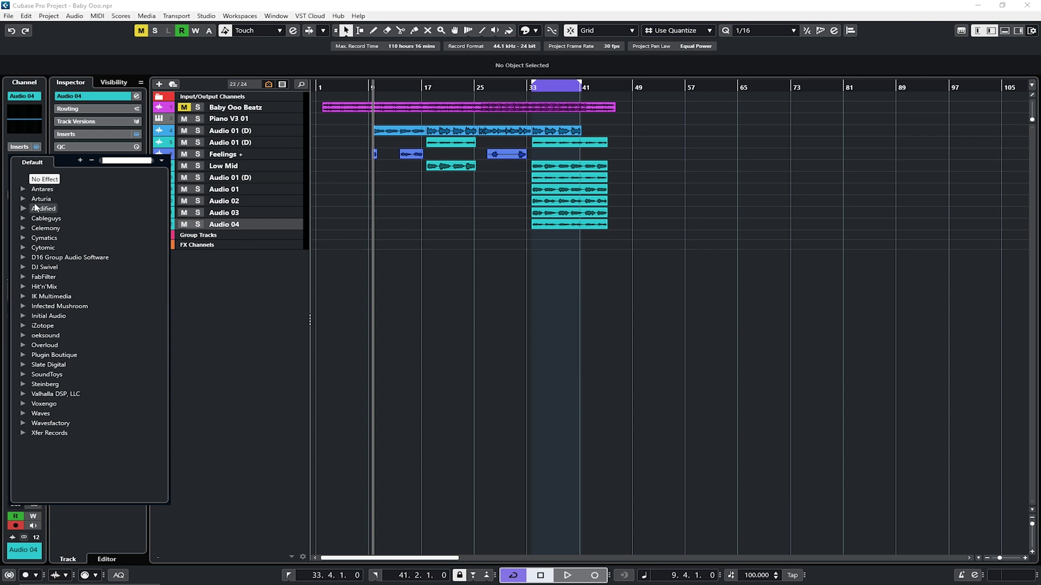
click(24, 199)
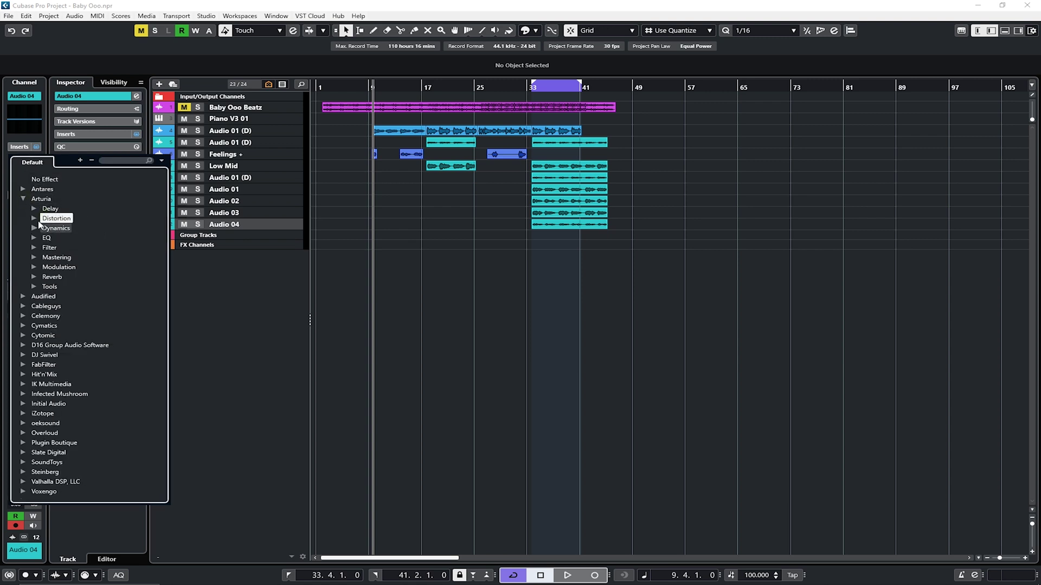
click(229, 295)
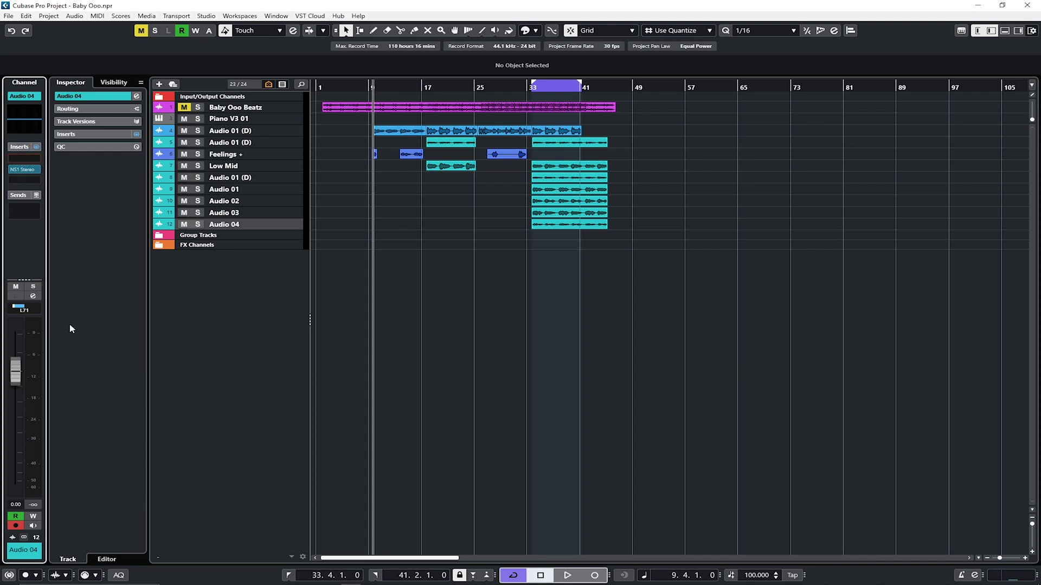
click(23, 215)
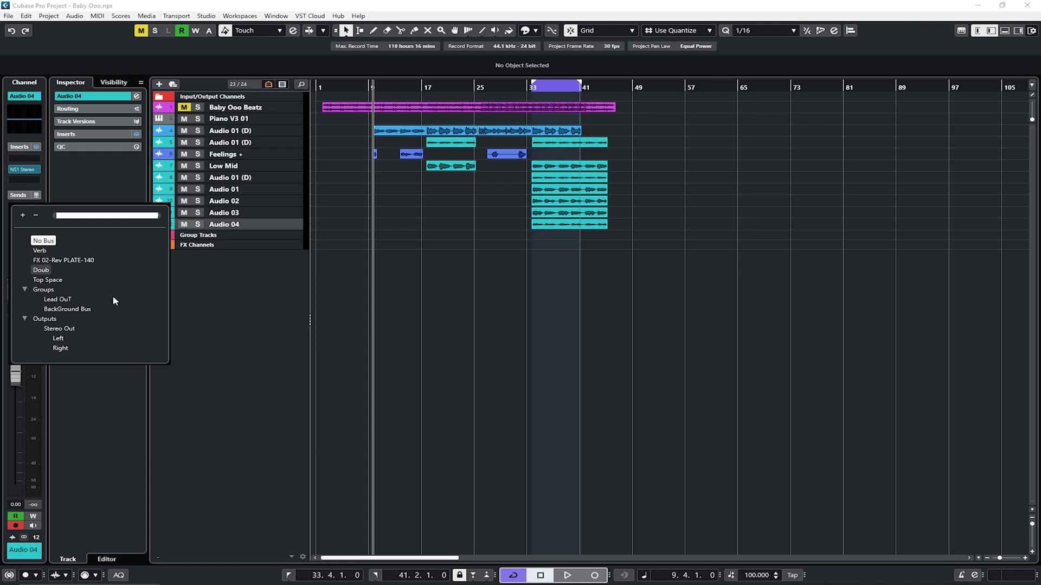
click(216, 299)
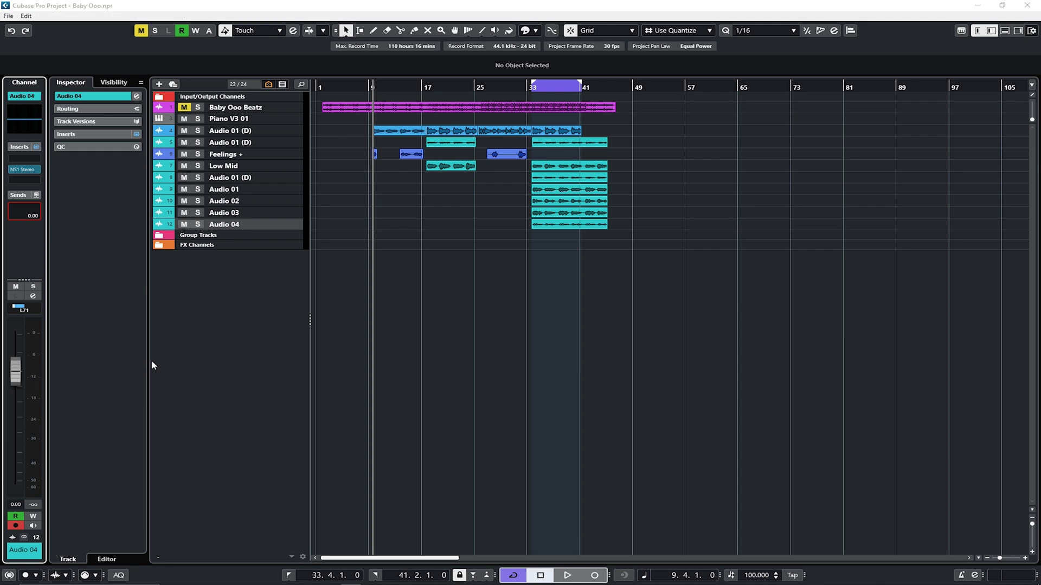
Step: Switch channel 4, Audio 01 (D), to mono and back to stereo in the MixConsole
key(F3)
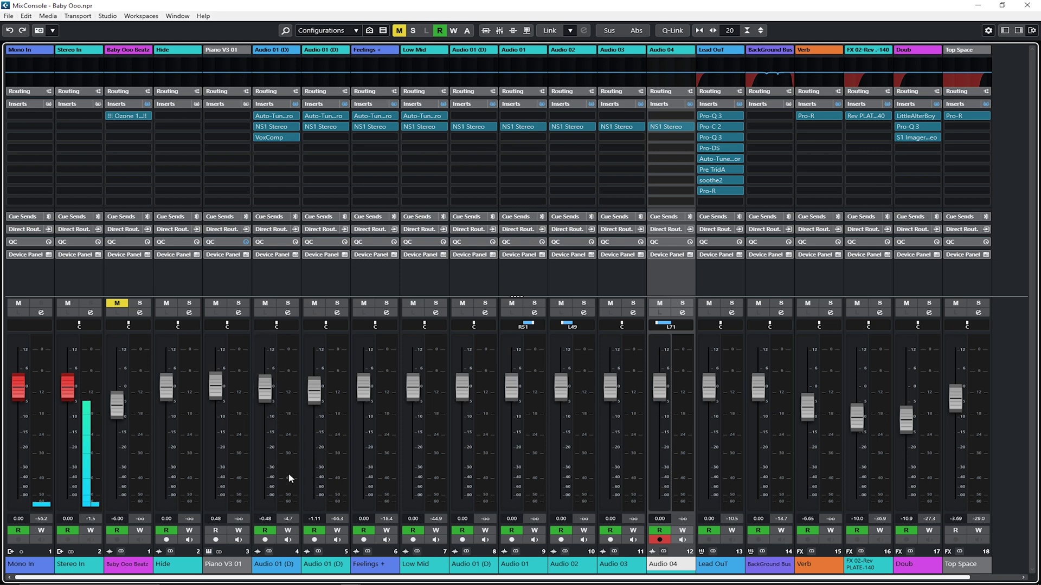
click(270, 553)
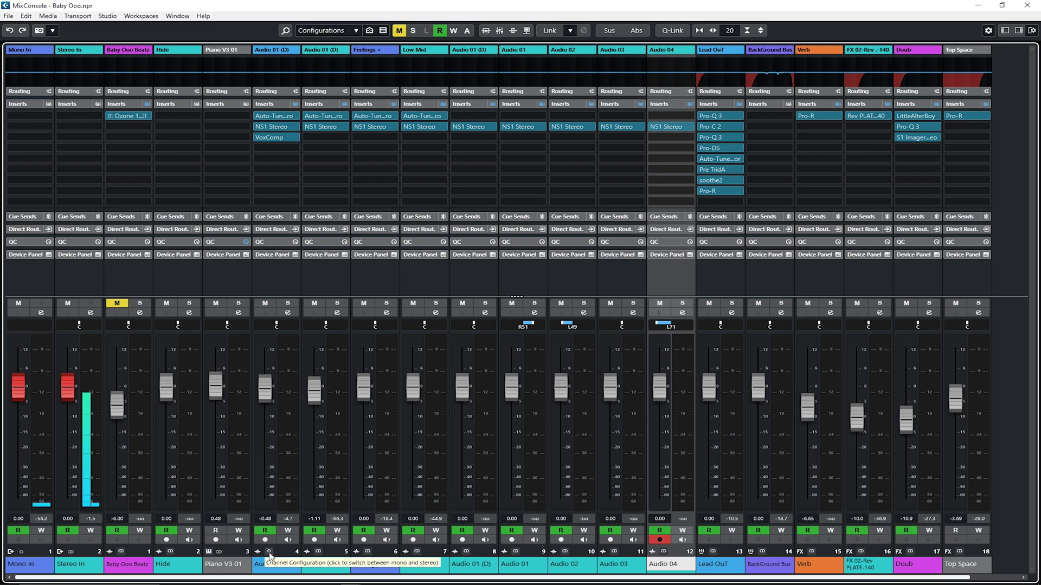
click(270, 552)
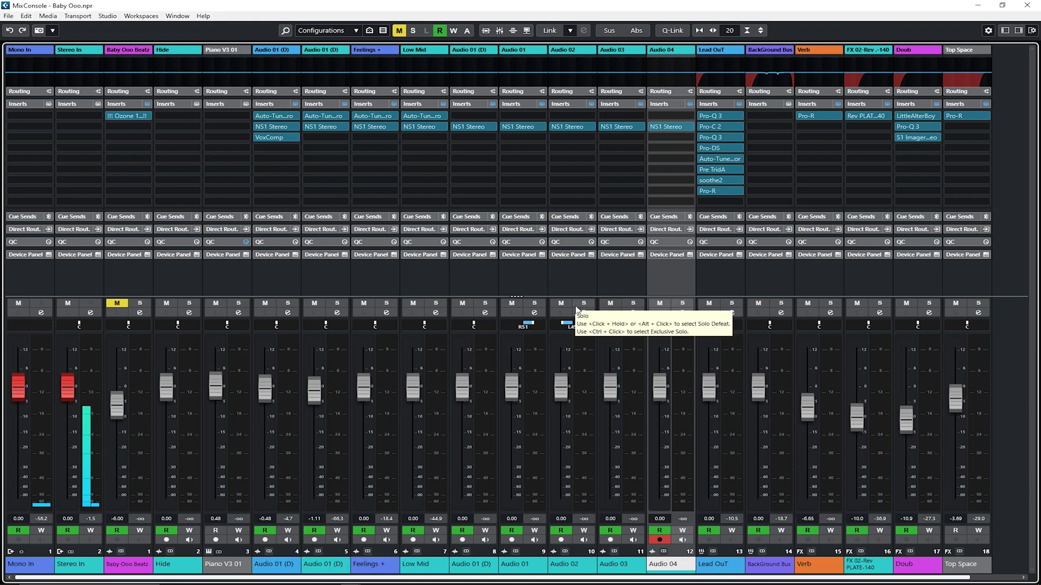
Step: Return to the project window, play the project briefly from the cursor position and stop it
key(F3)
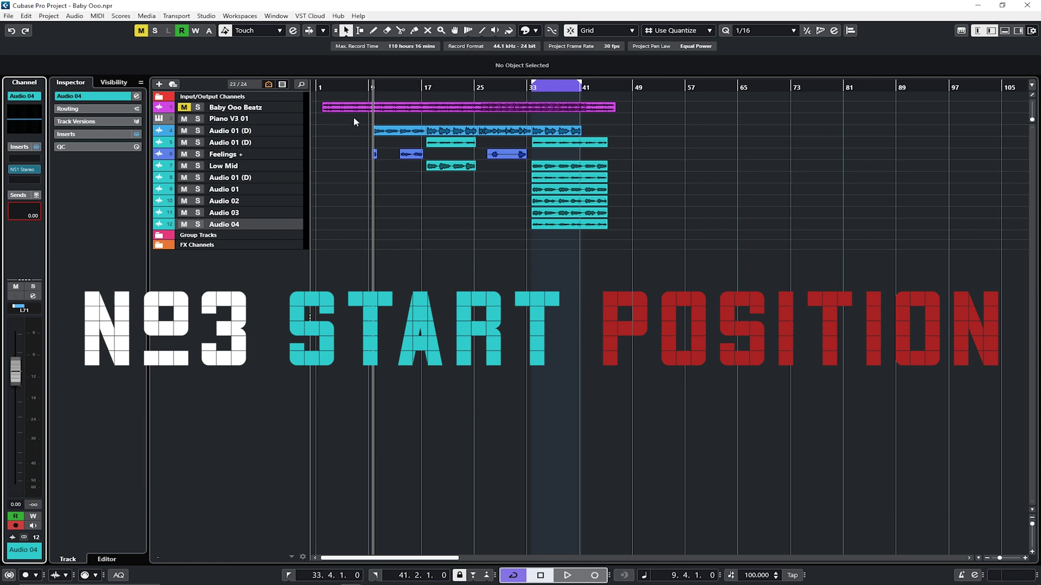
key(space)
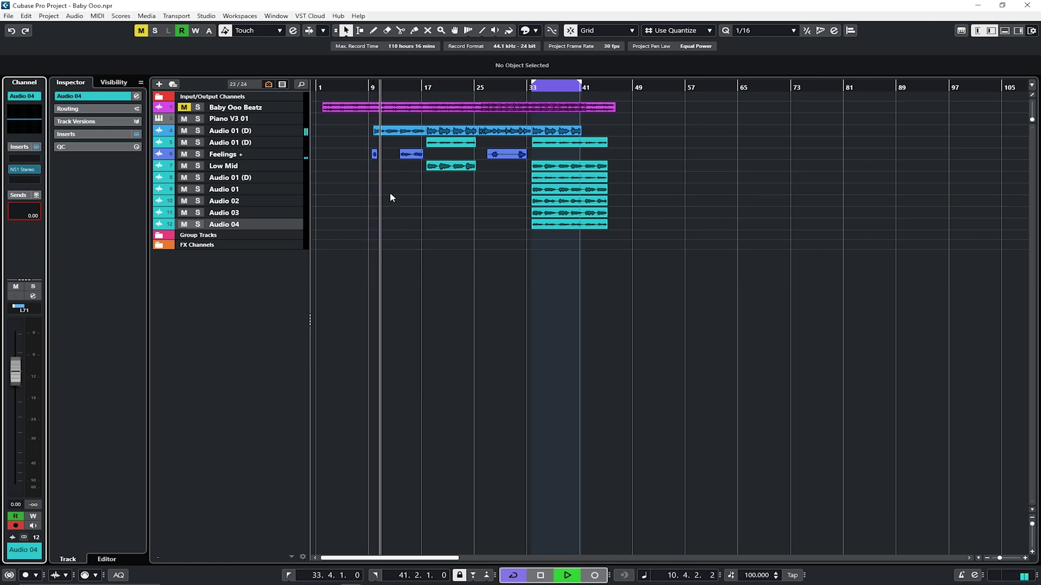
key(space)
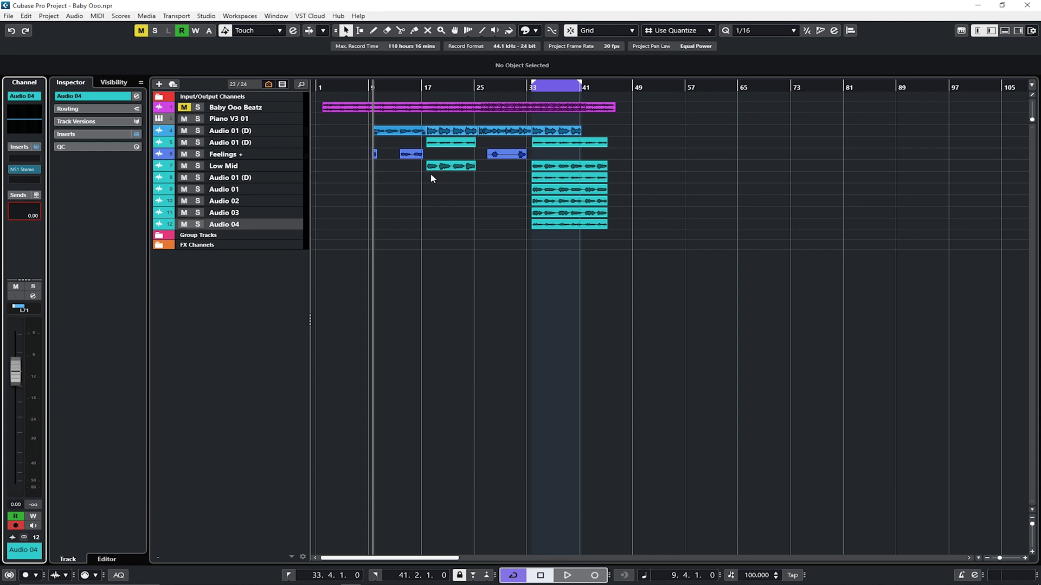
Step: Set the transport start mode to Start from Cycle Start, and test it by playing and stopping the project
click(176, 16)
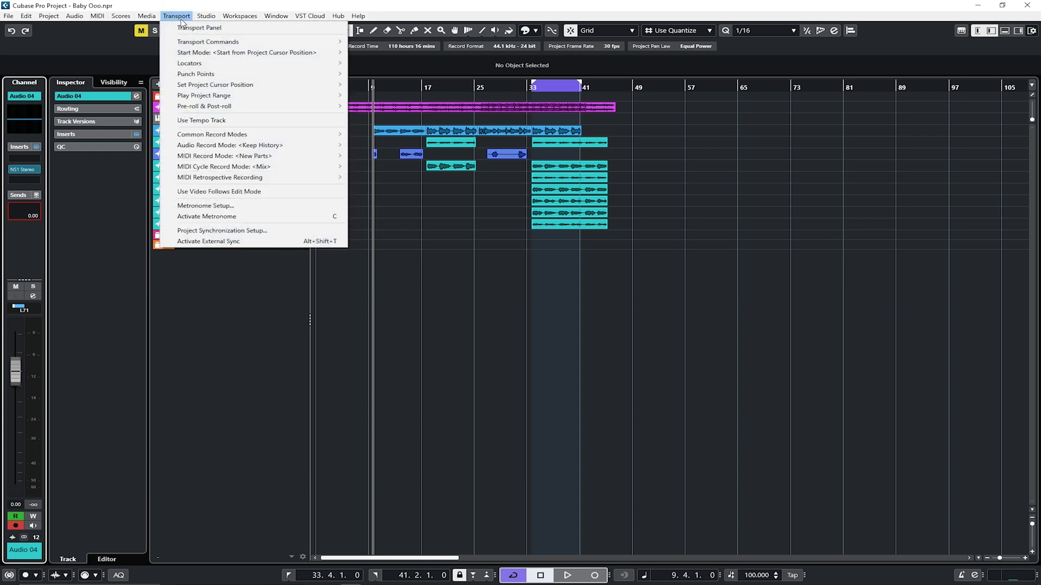
mouse_move(193, 55)
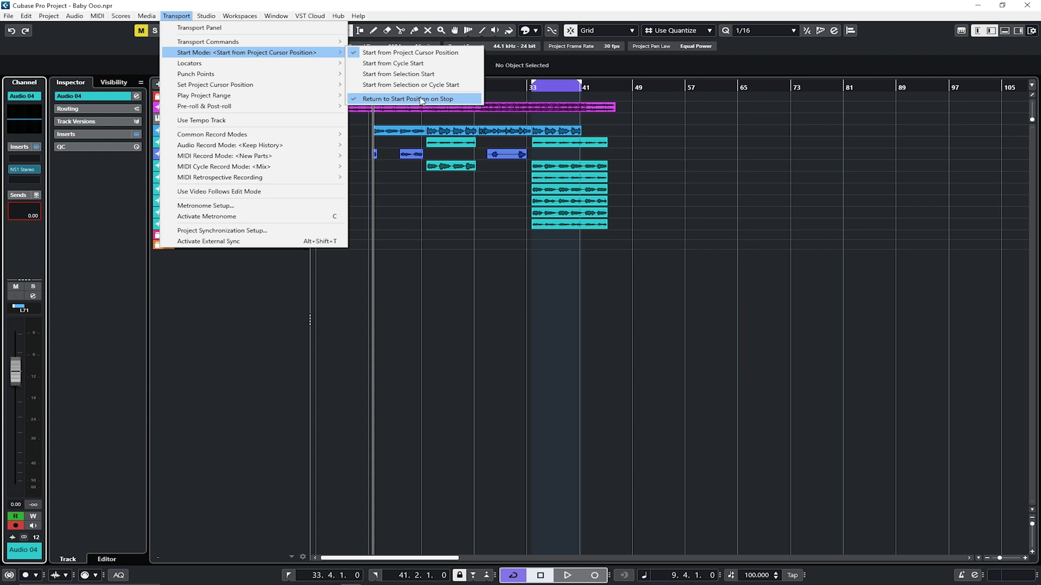
click(388, 64)
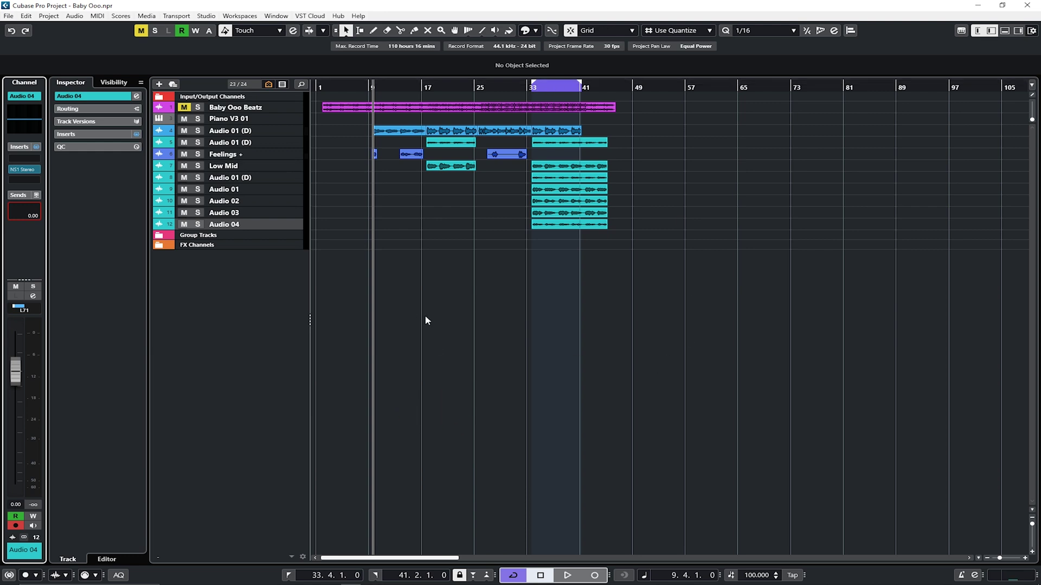
key(space)
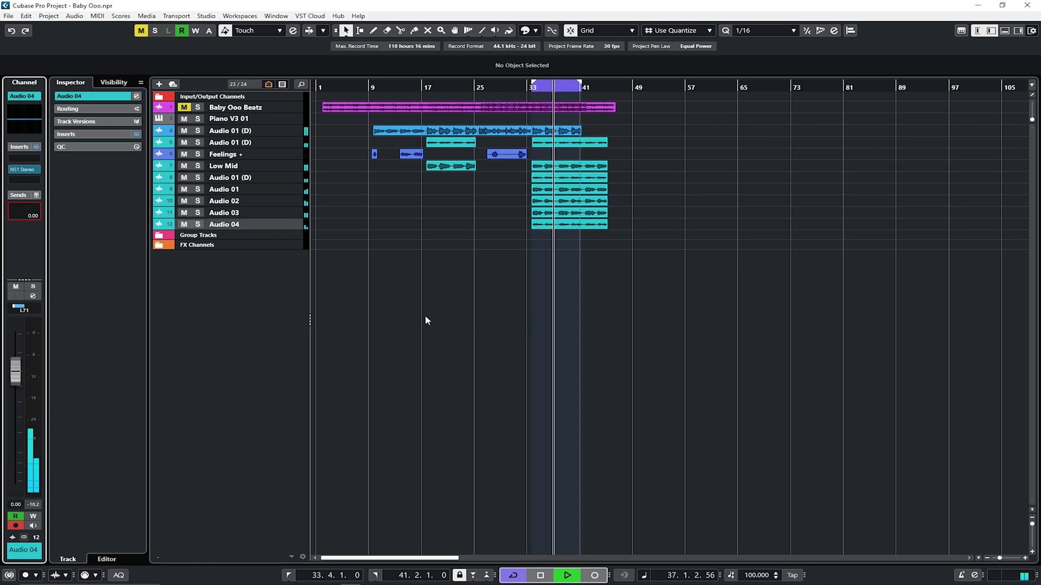
key(space)
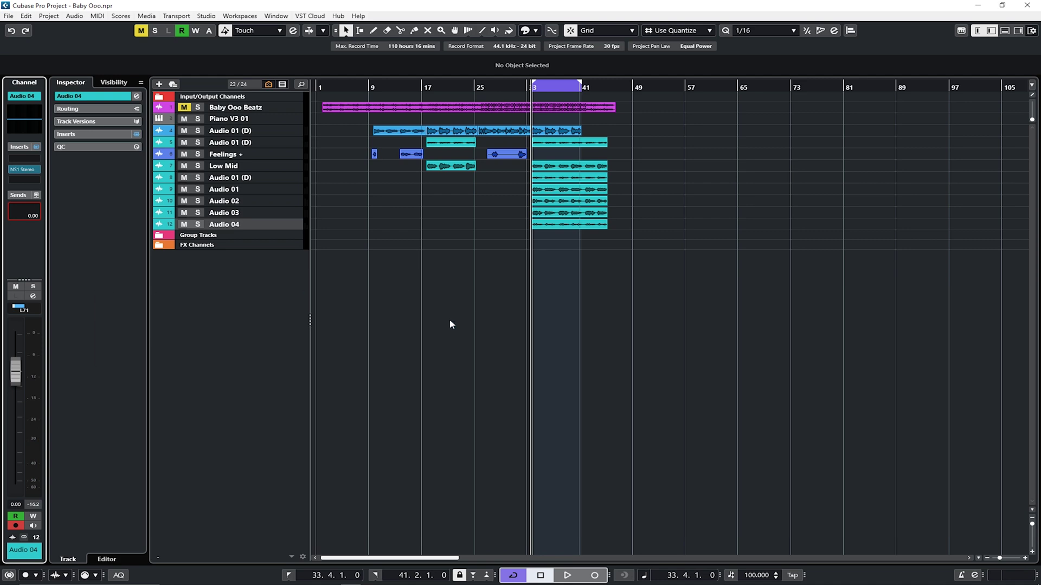
Step: Zoom the timeline in around the cycle range at bars 34 to 38, and zoom back out to the whole arrangement
scroll(519, 297, up, 6)
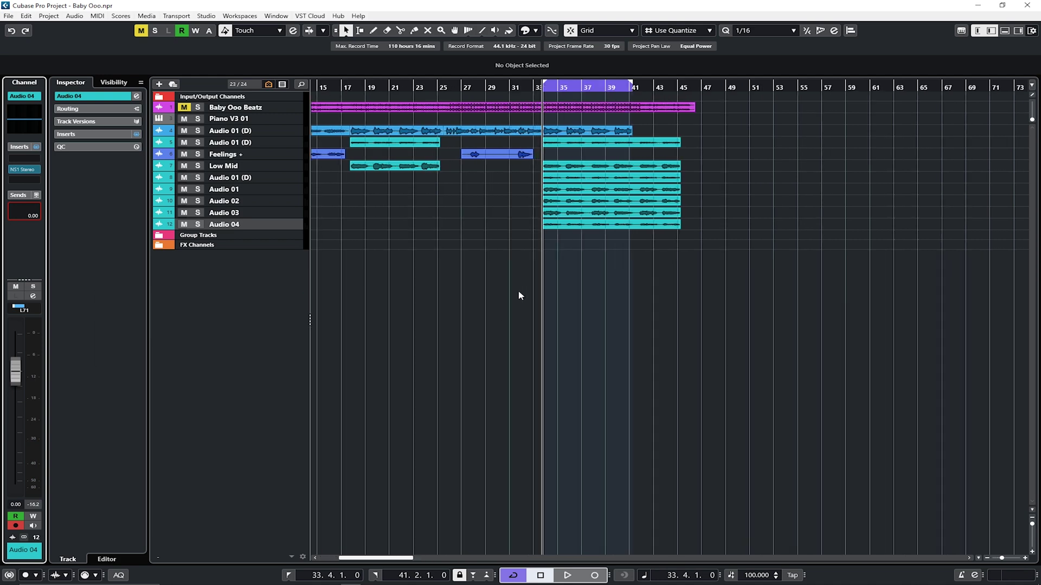
scroll(601, 293, up, 1)
scroll(602, 294, up, 1)
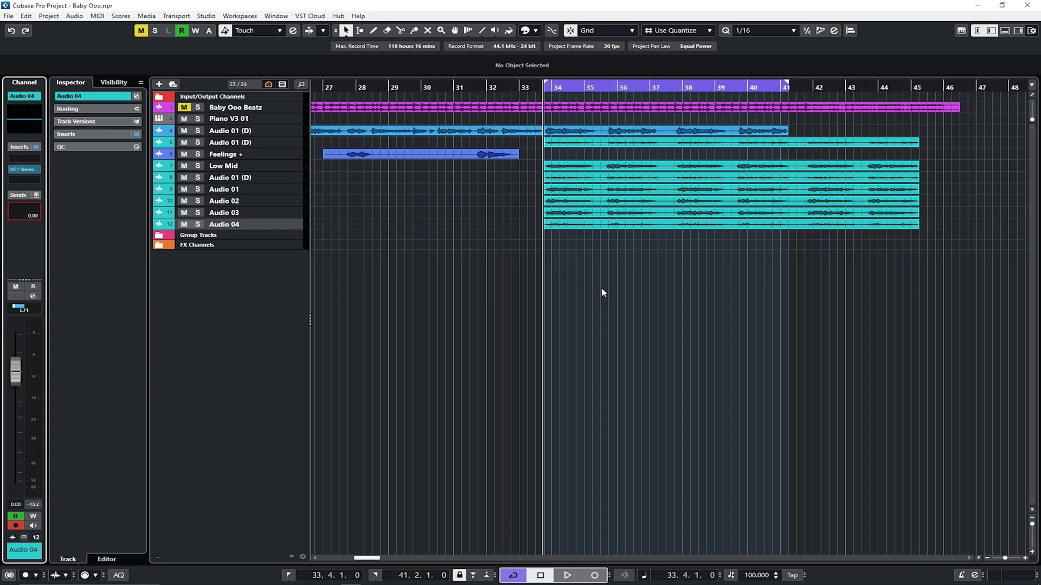
scroll(602, 291, up, 3)
scroll(530, 272, up, 3)
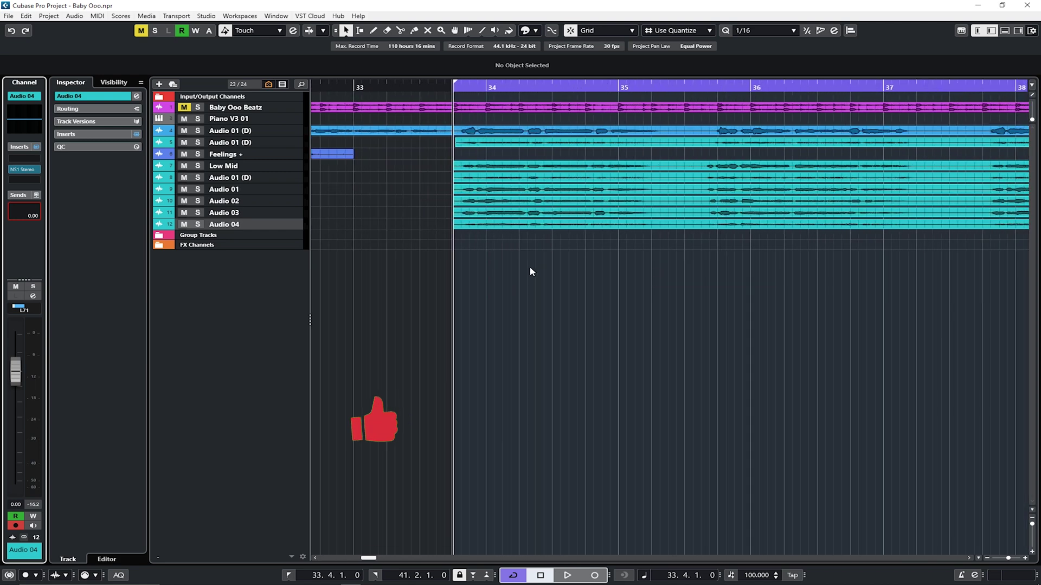
scroll(529, 272, down, 4)
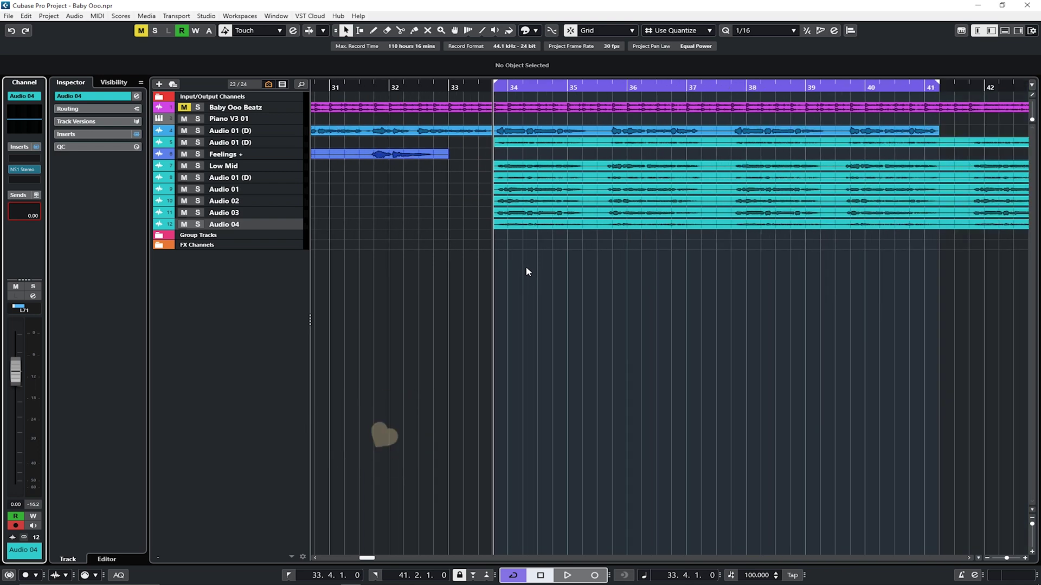
scroll(528, 272, down, 4)
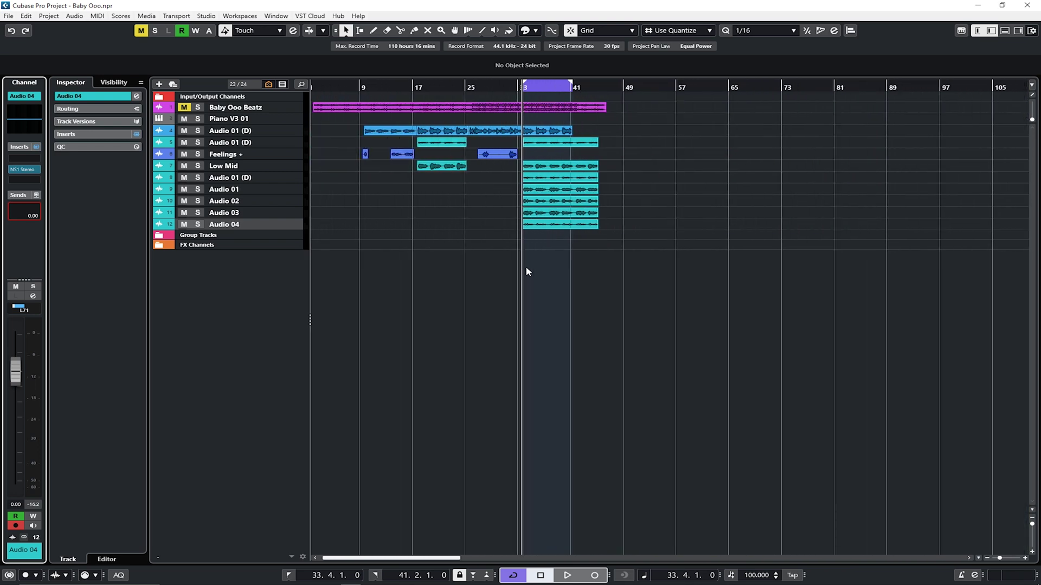
scroll(529, 272, down, 1)
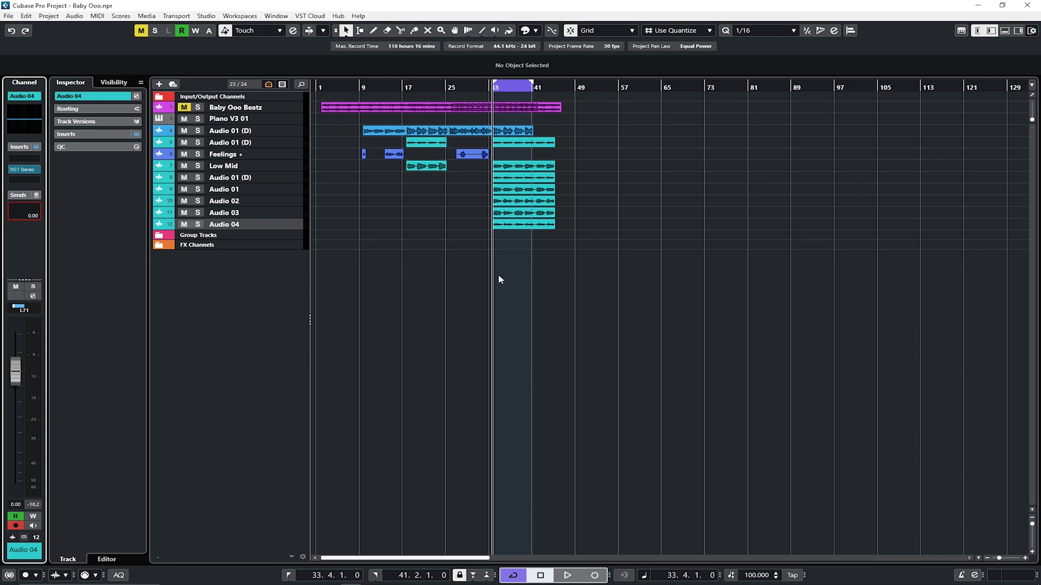
Step: Enlarge and shrink the track heights, restore the compact height, and zoom the timeline in on the cycle range
scroll(499, 276, up, 4)
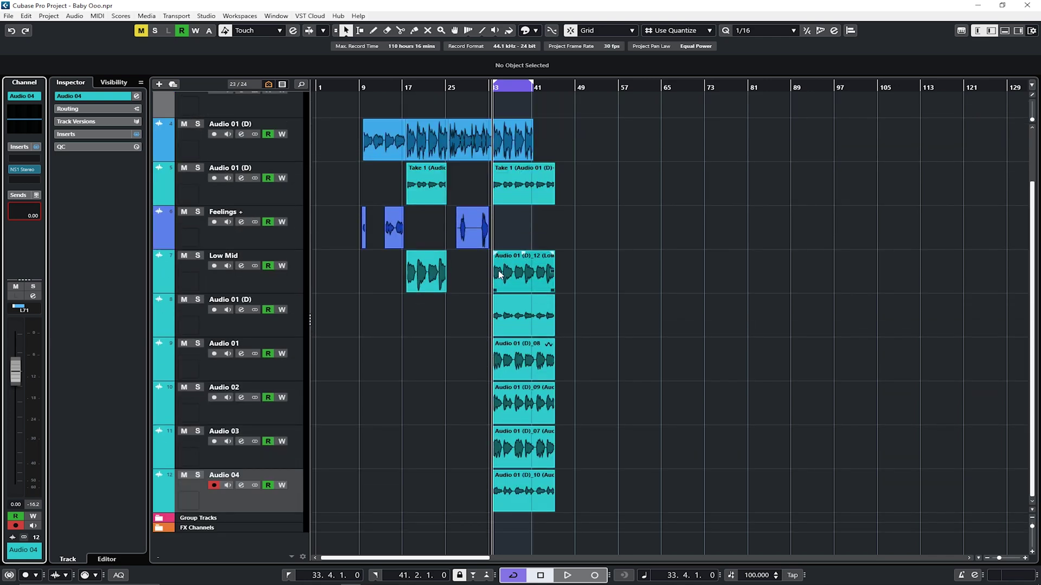
scroll(499, 275, down, 4)
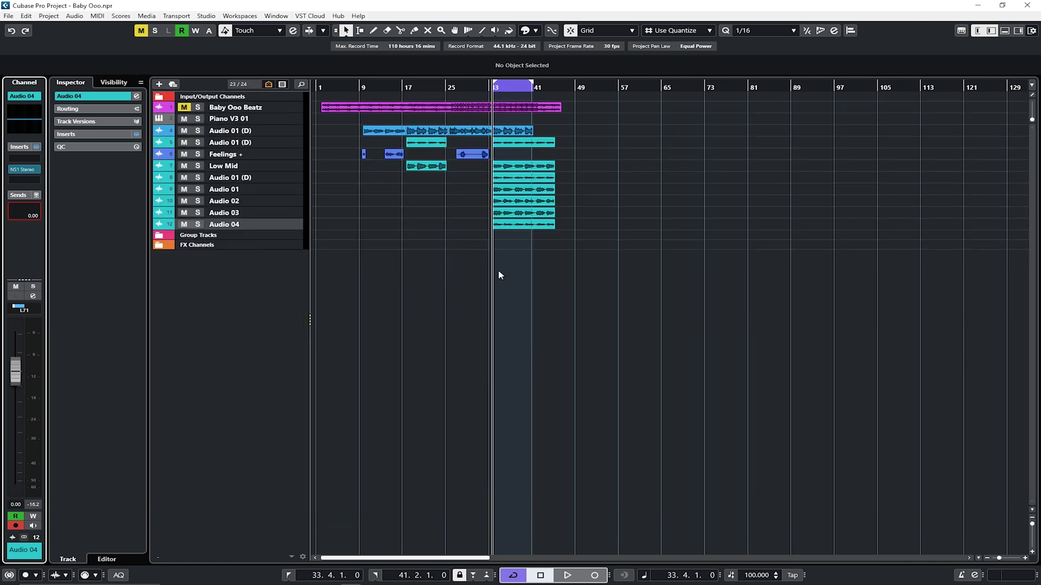
scroll(500, 275, down, 2)
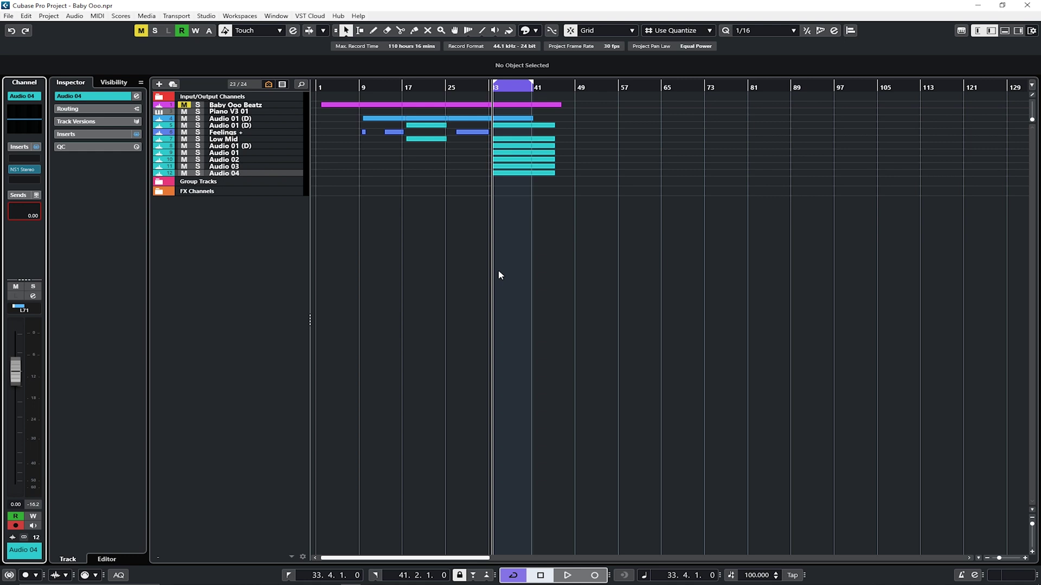
scroll(500, 275, up, 2)
scroll(469, 284, up, 4)
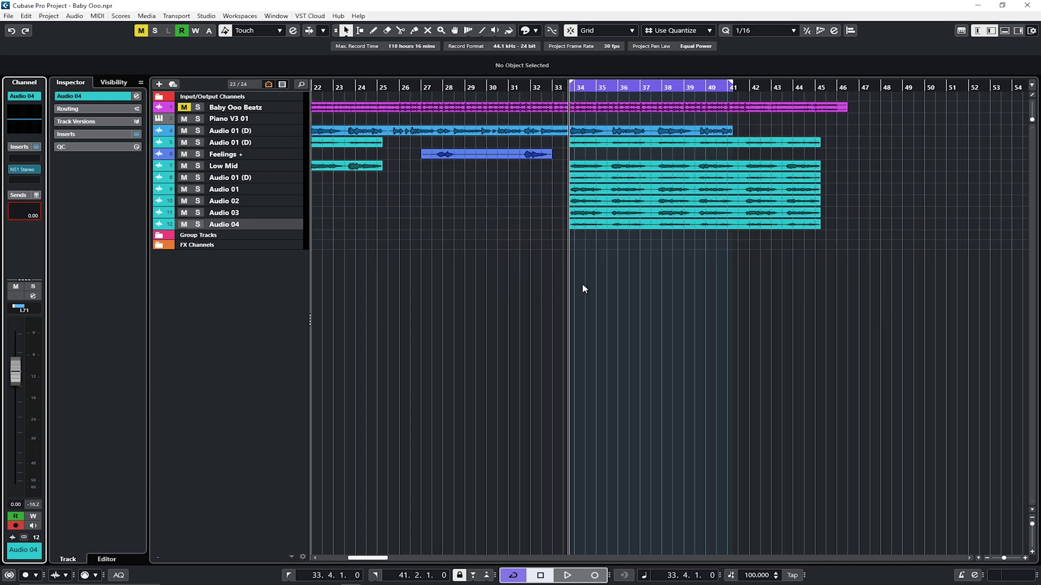
scroll(584, 288, up, 2)
scroll(595, 283, down, 1)
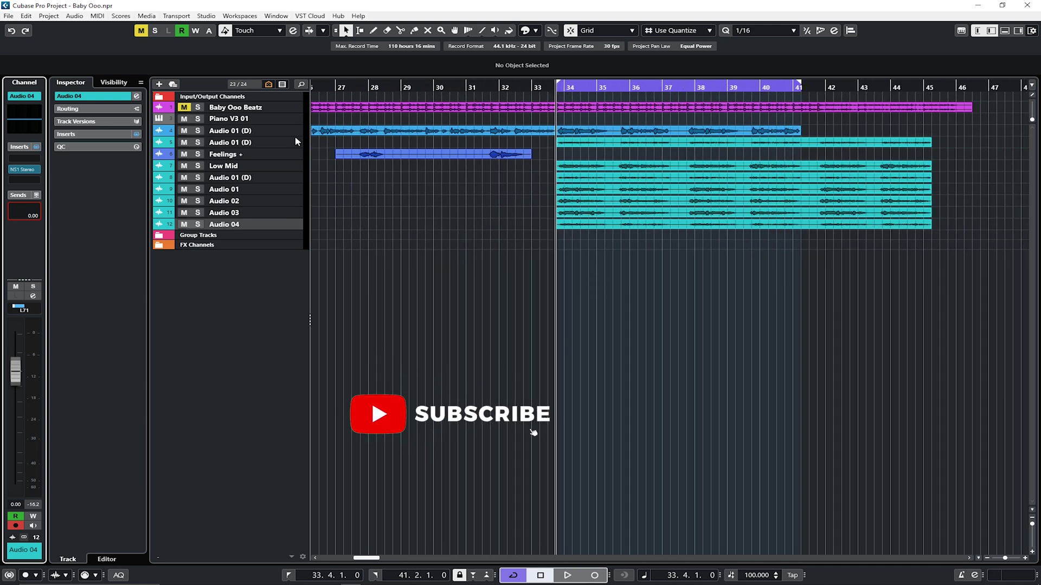
Step: Select track 4, Audio 01 (D), and search the plug-in list of its empty fourth insert slot for "Vox"
click(275, 132)
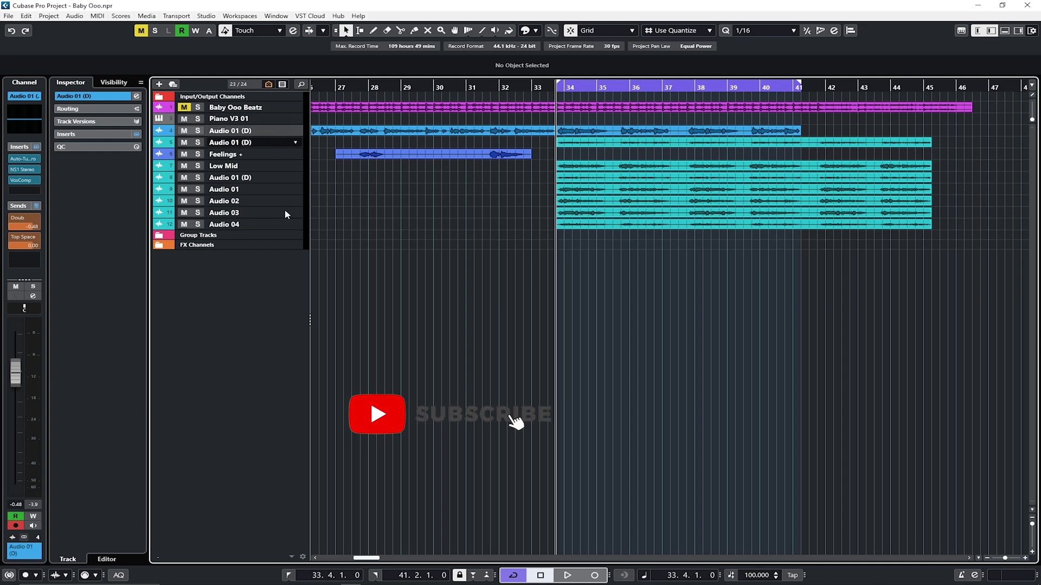
click(25, 193)
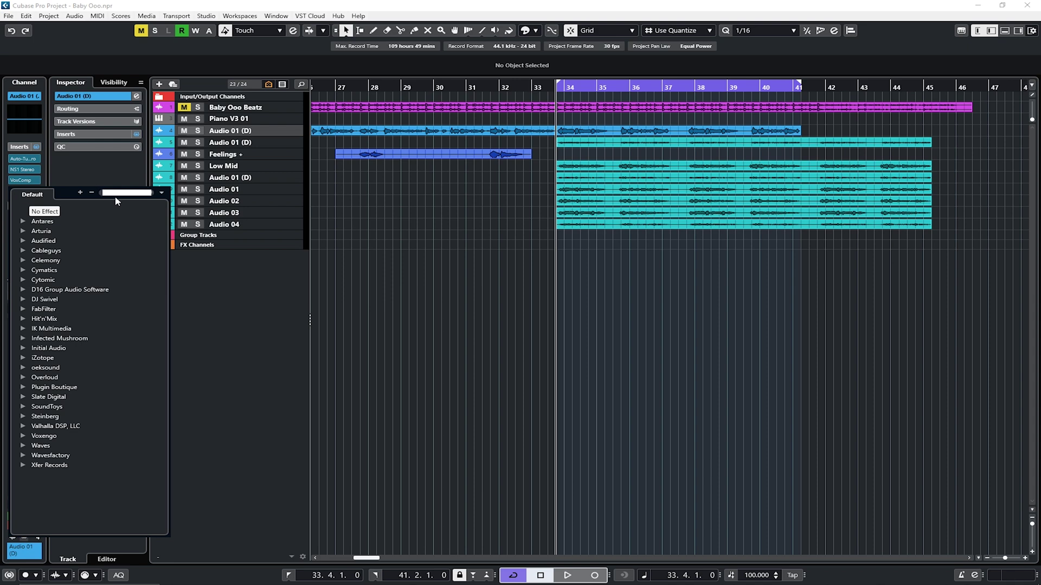
text(Vox)
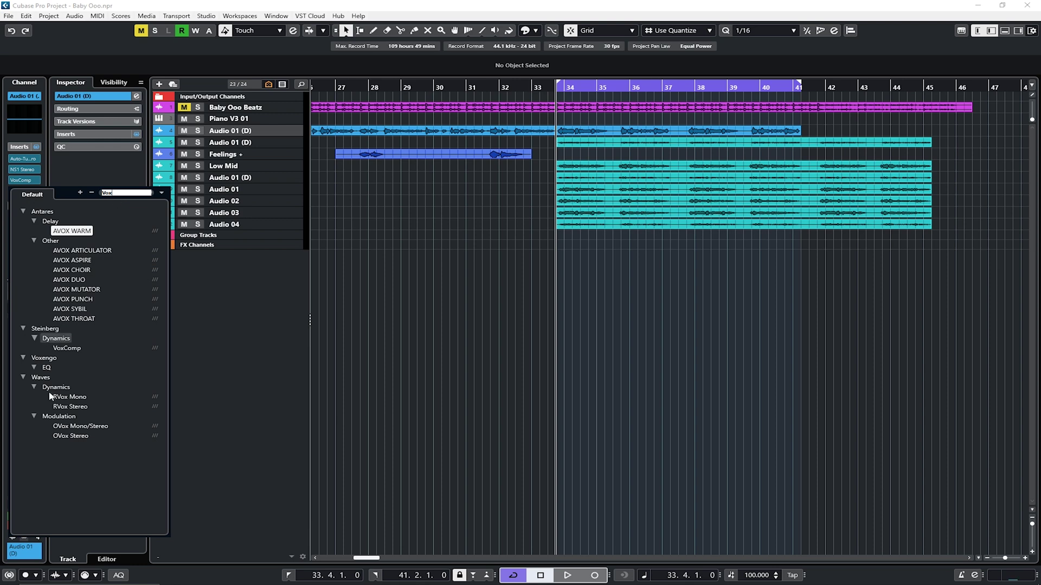
click(70, 349)
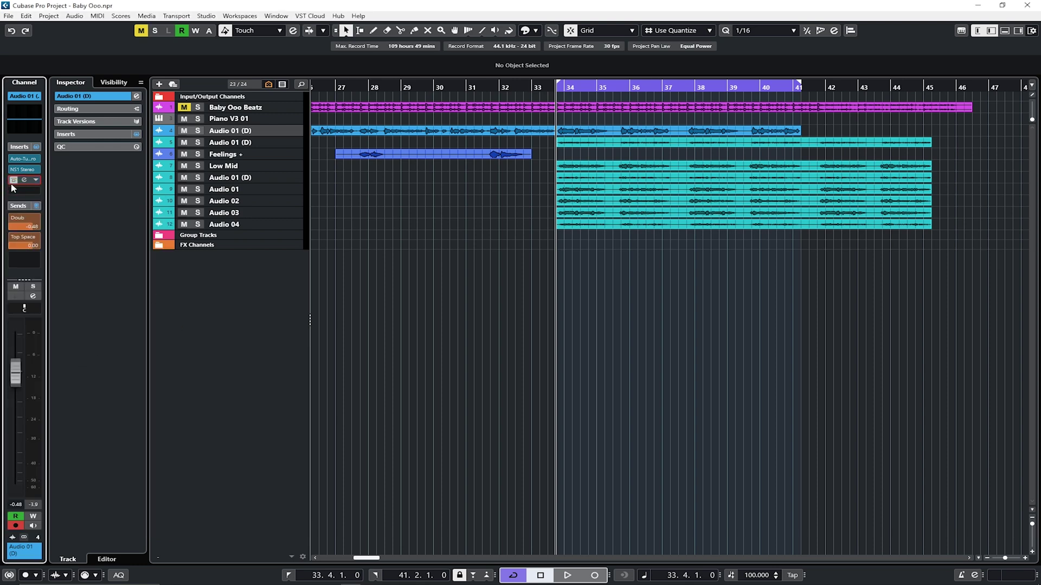
Step: Open the VoxComp editor from the third insert slot of Audio 01 (D) and set its threshold to 0.0 dB
click(199, 245)
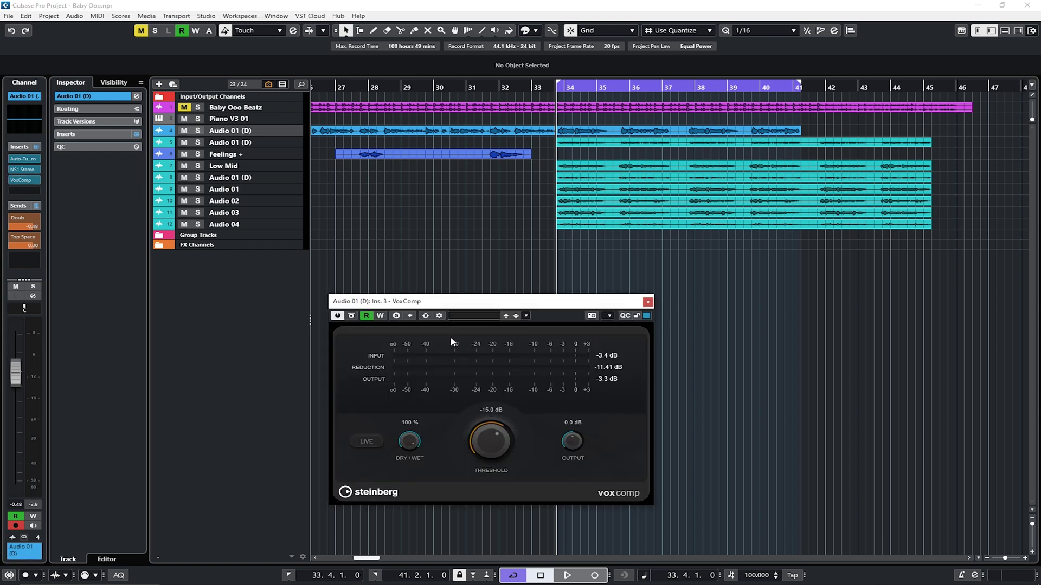
drag(499, 301, 676, 267)
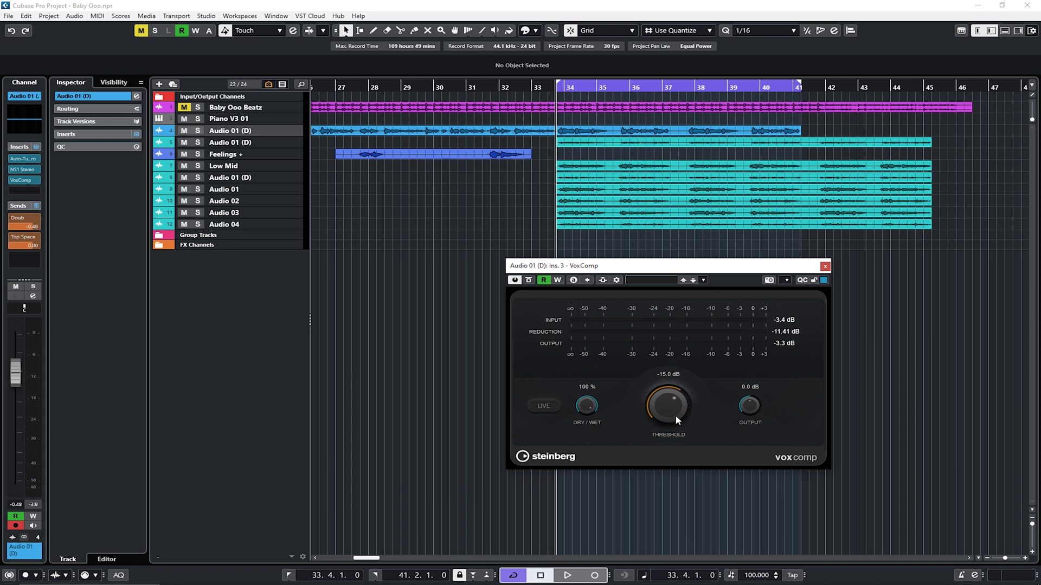
mouse_move(677, 420)
mouse_down()
mouse_move(695, 391)
mouse_move(690, 419)
mouse_up()
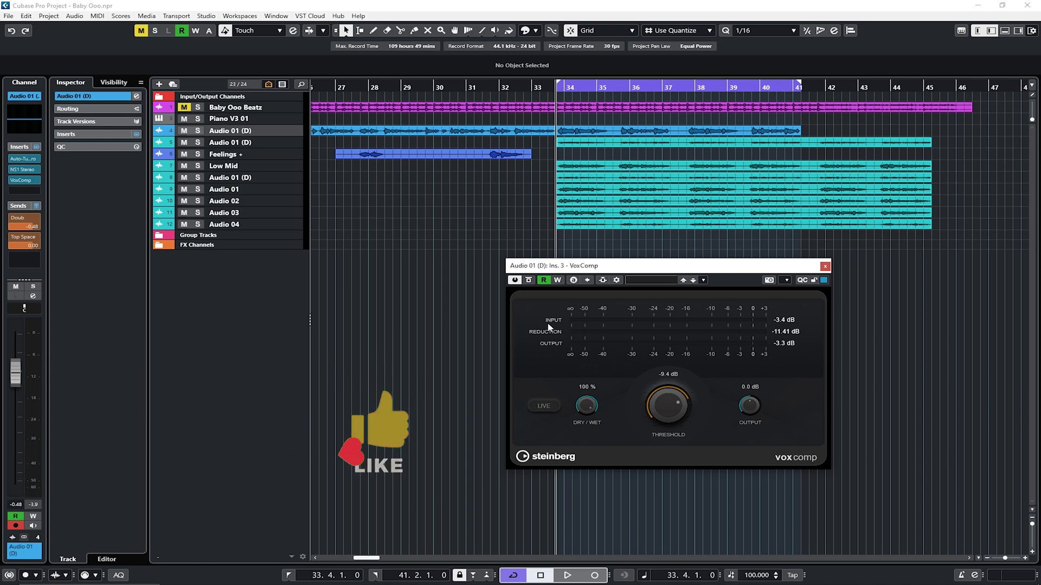
drag(626, 265, 539, 248)
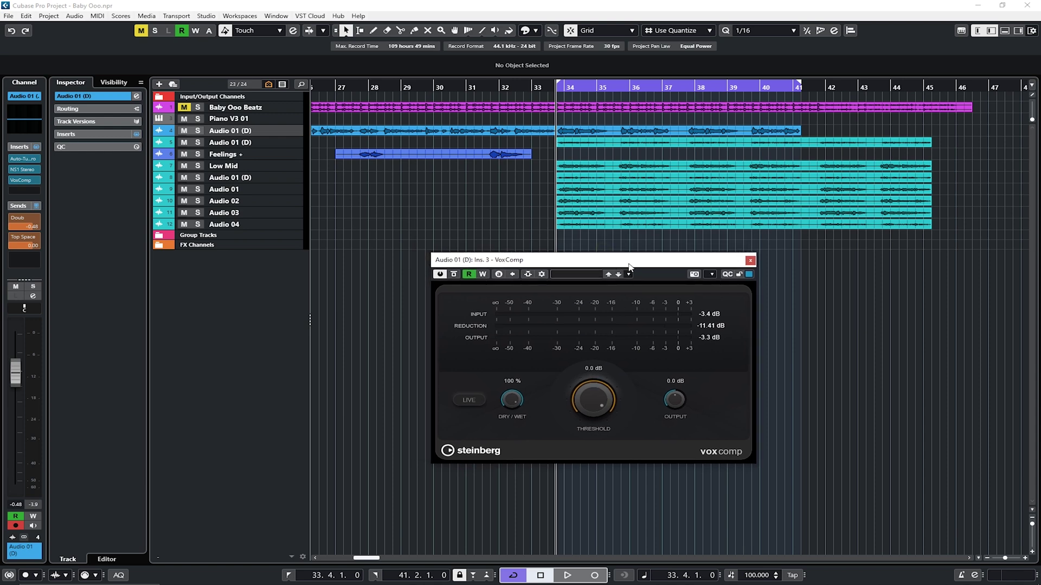
Step: Audition the cycle, set the VoxComp threshold to -10.2 dB, and audition the cycle again
key(space)
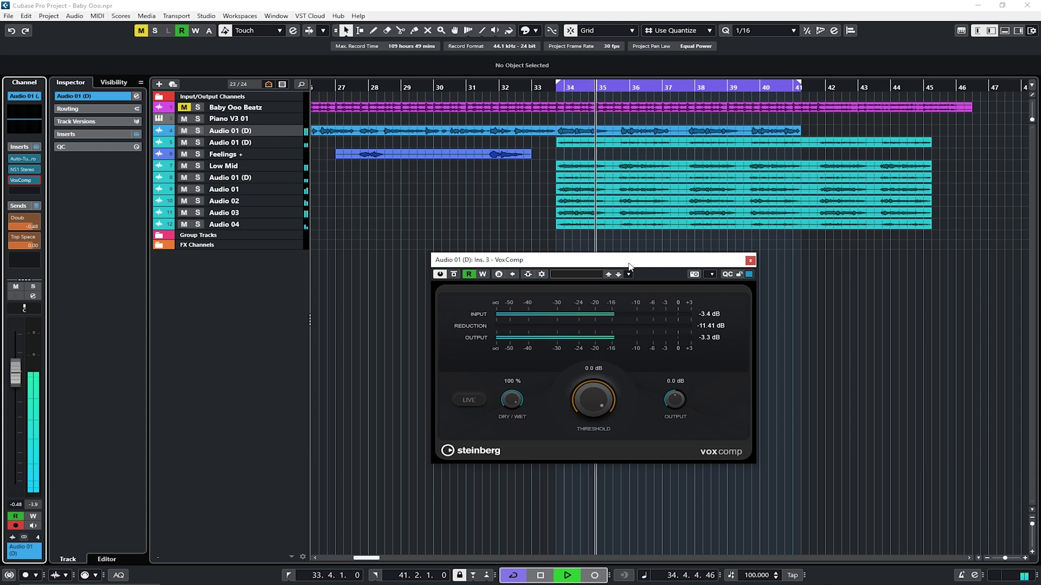
key(space)
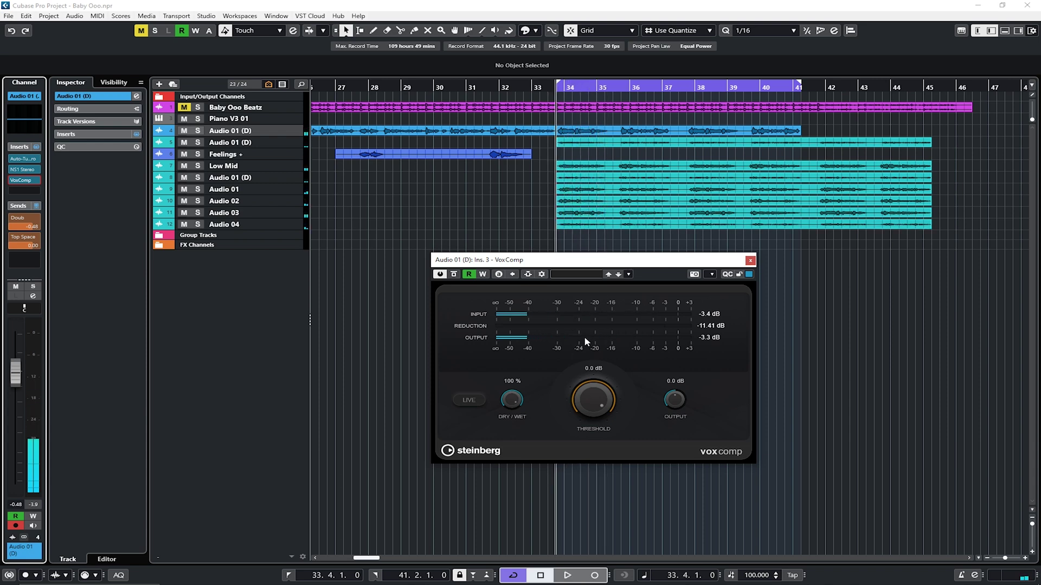
drag(592, 401, 591, 421)
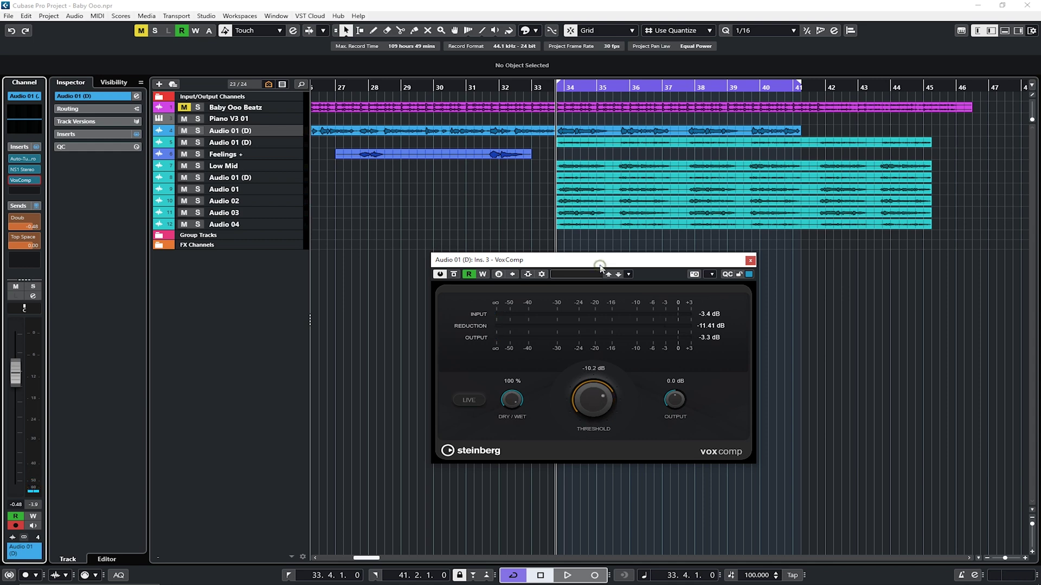
key(space)
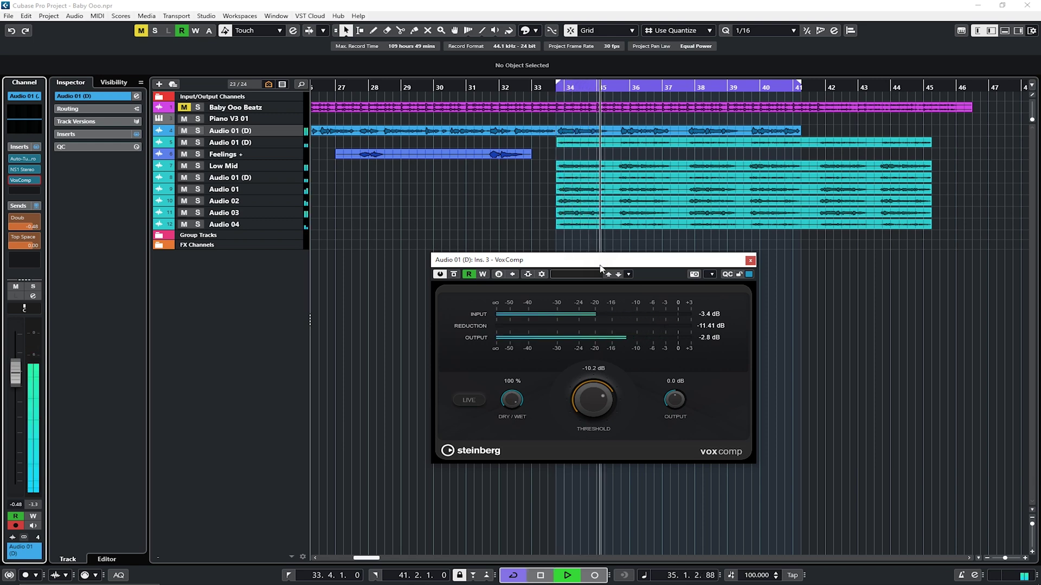
key(space)
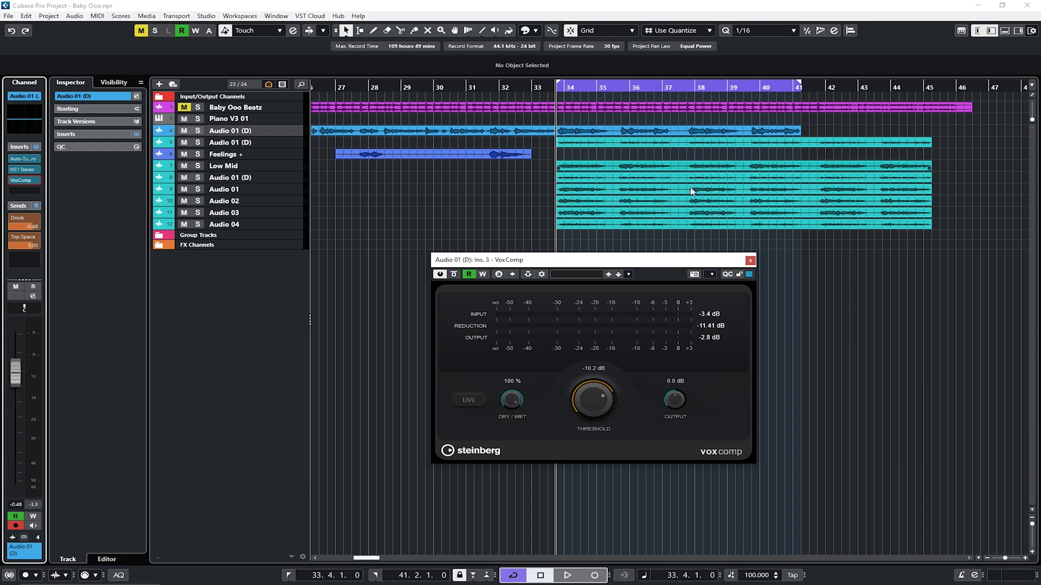
Step: Lower the VoxComp threshold to -39.4 dB, start playback and raise the threshold to -8.2 dB while listening
drag(640, 262, 710, 275)
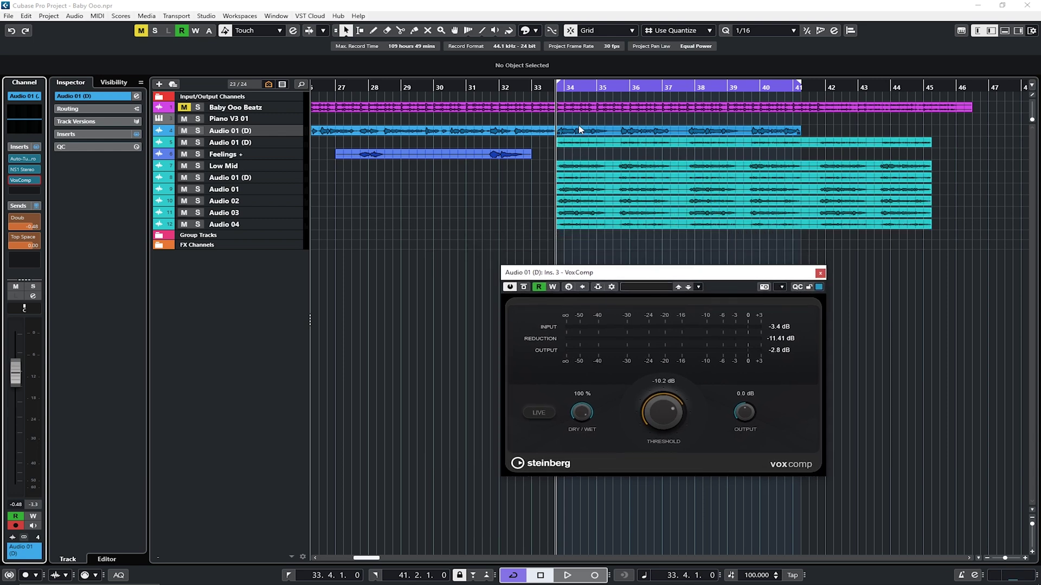
drag(663, 415, 661, 435)
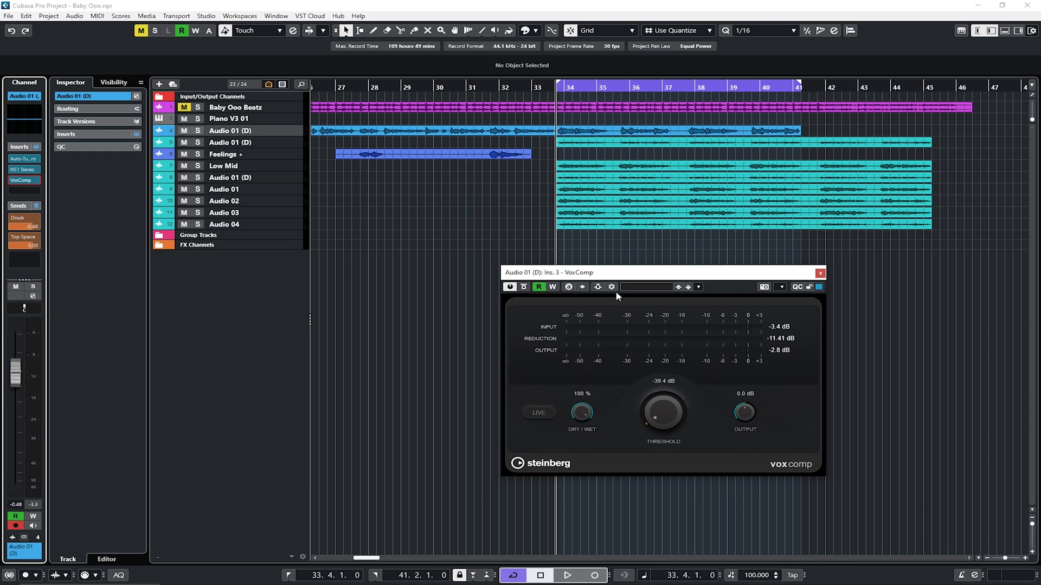
drag(628, 273, 574, 258)
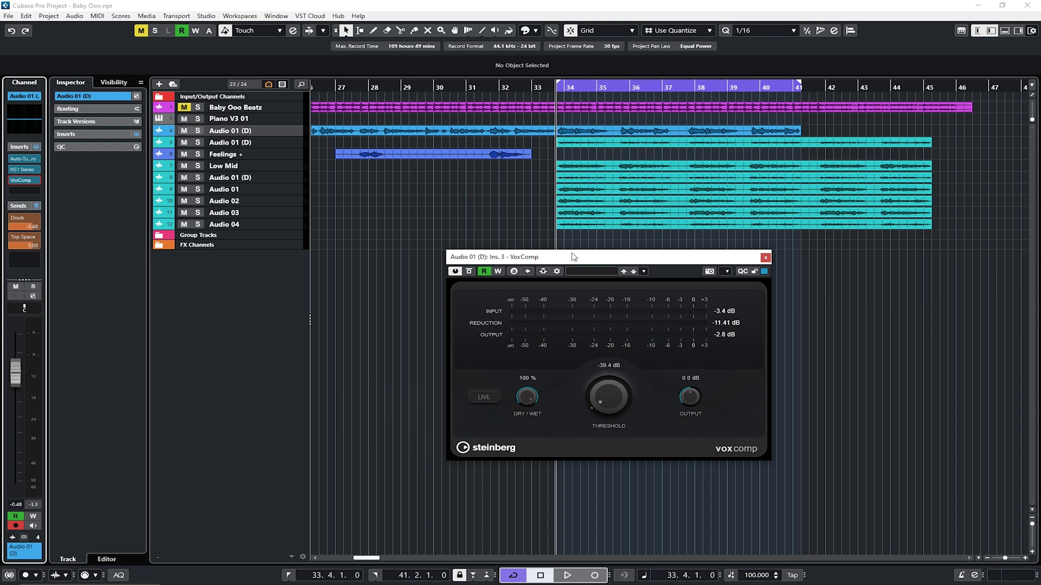
key(space)
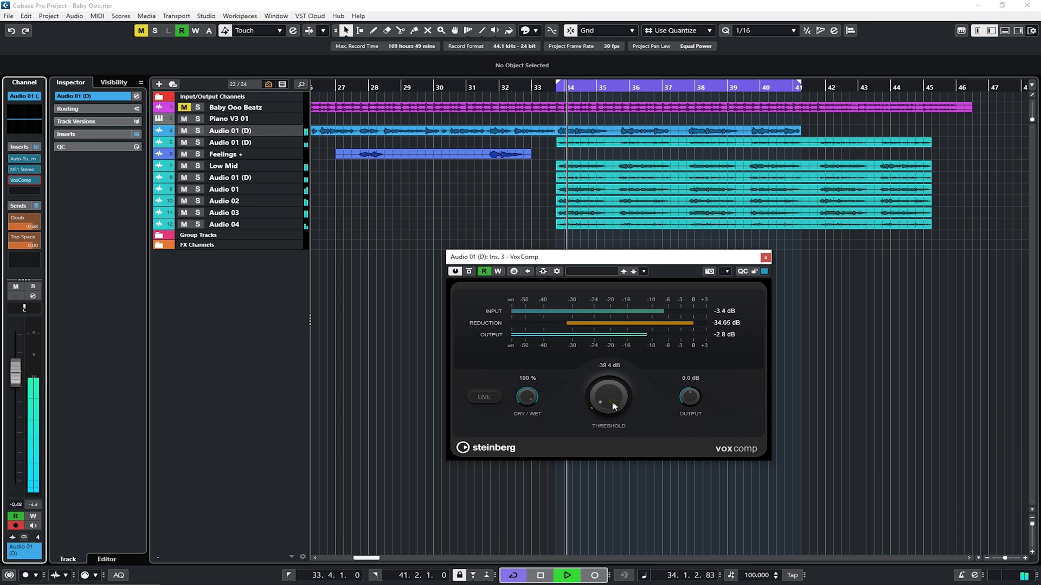
drag(621, 399, 635, 340)
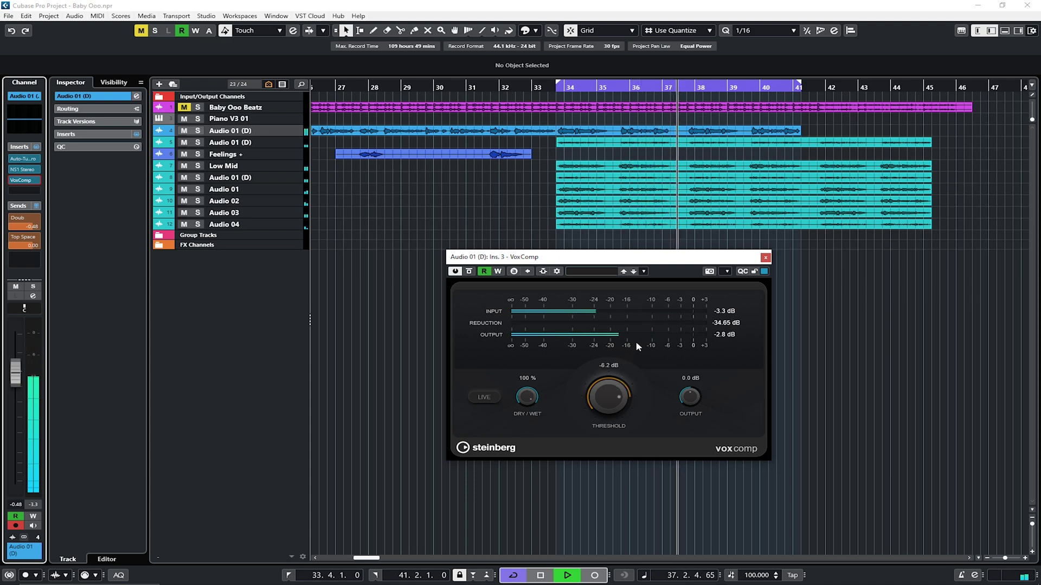